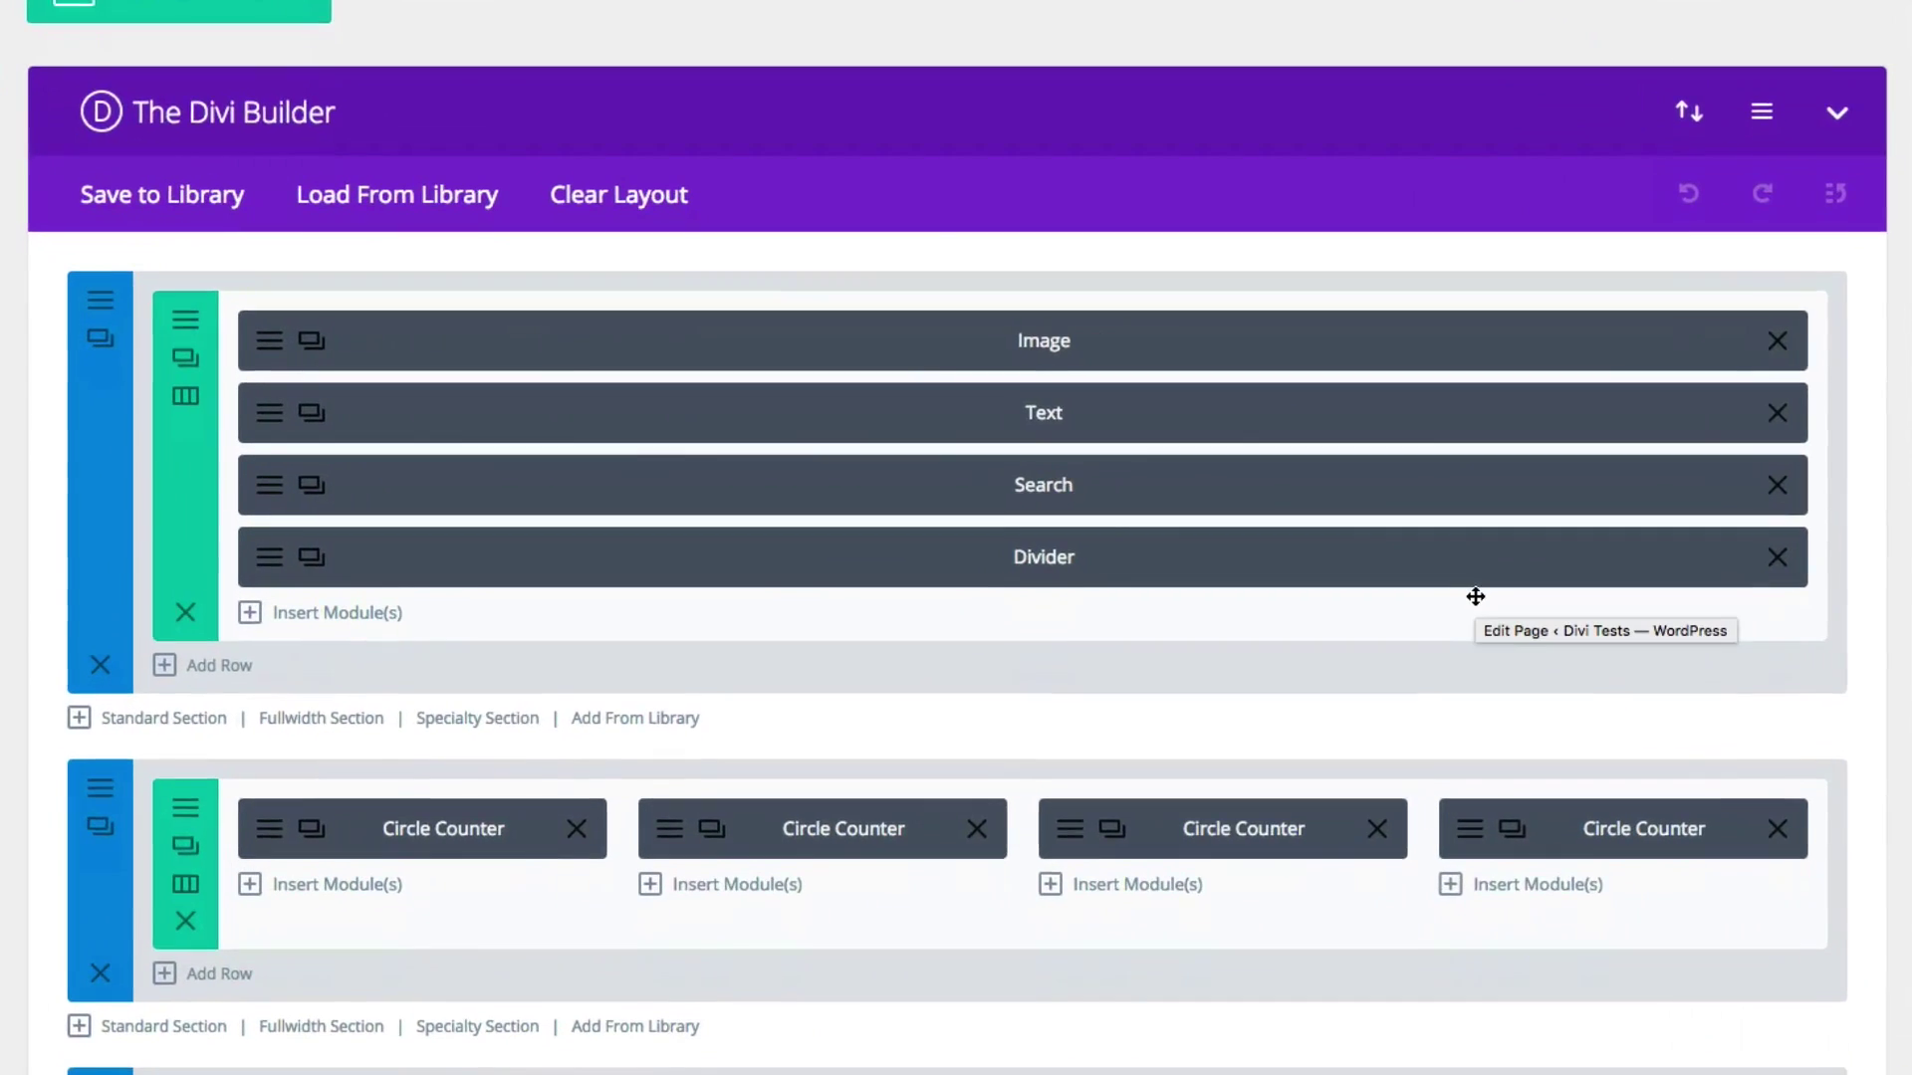
Step: Scroll down the Edit Page screen to the Divi Builder rows holding the Search module
{"action": "scroll", "coordinate": [1288, 705], "scroll_direction": "down", "scroll_amount": 3}
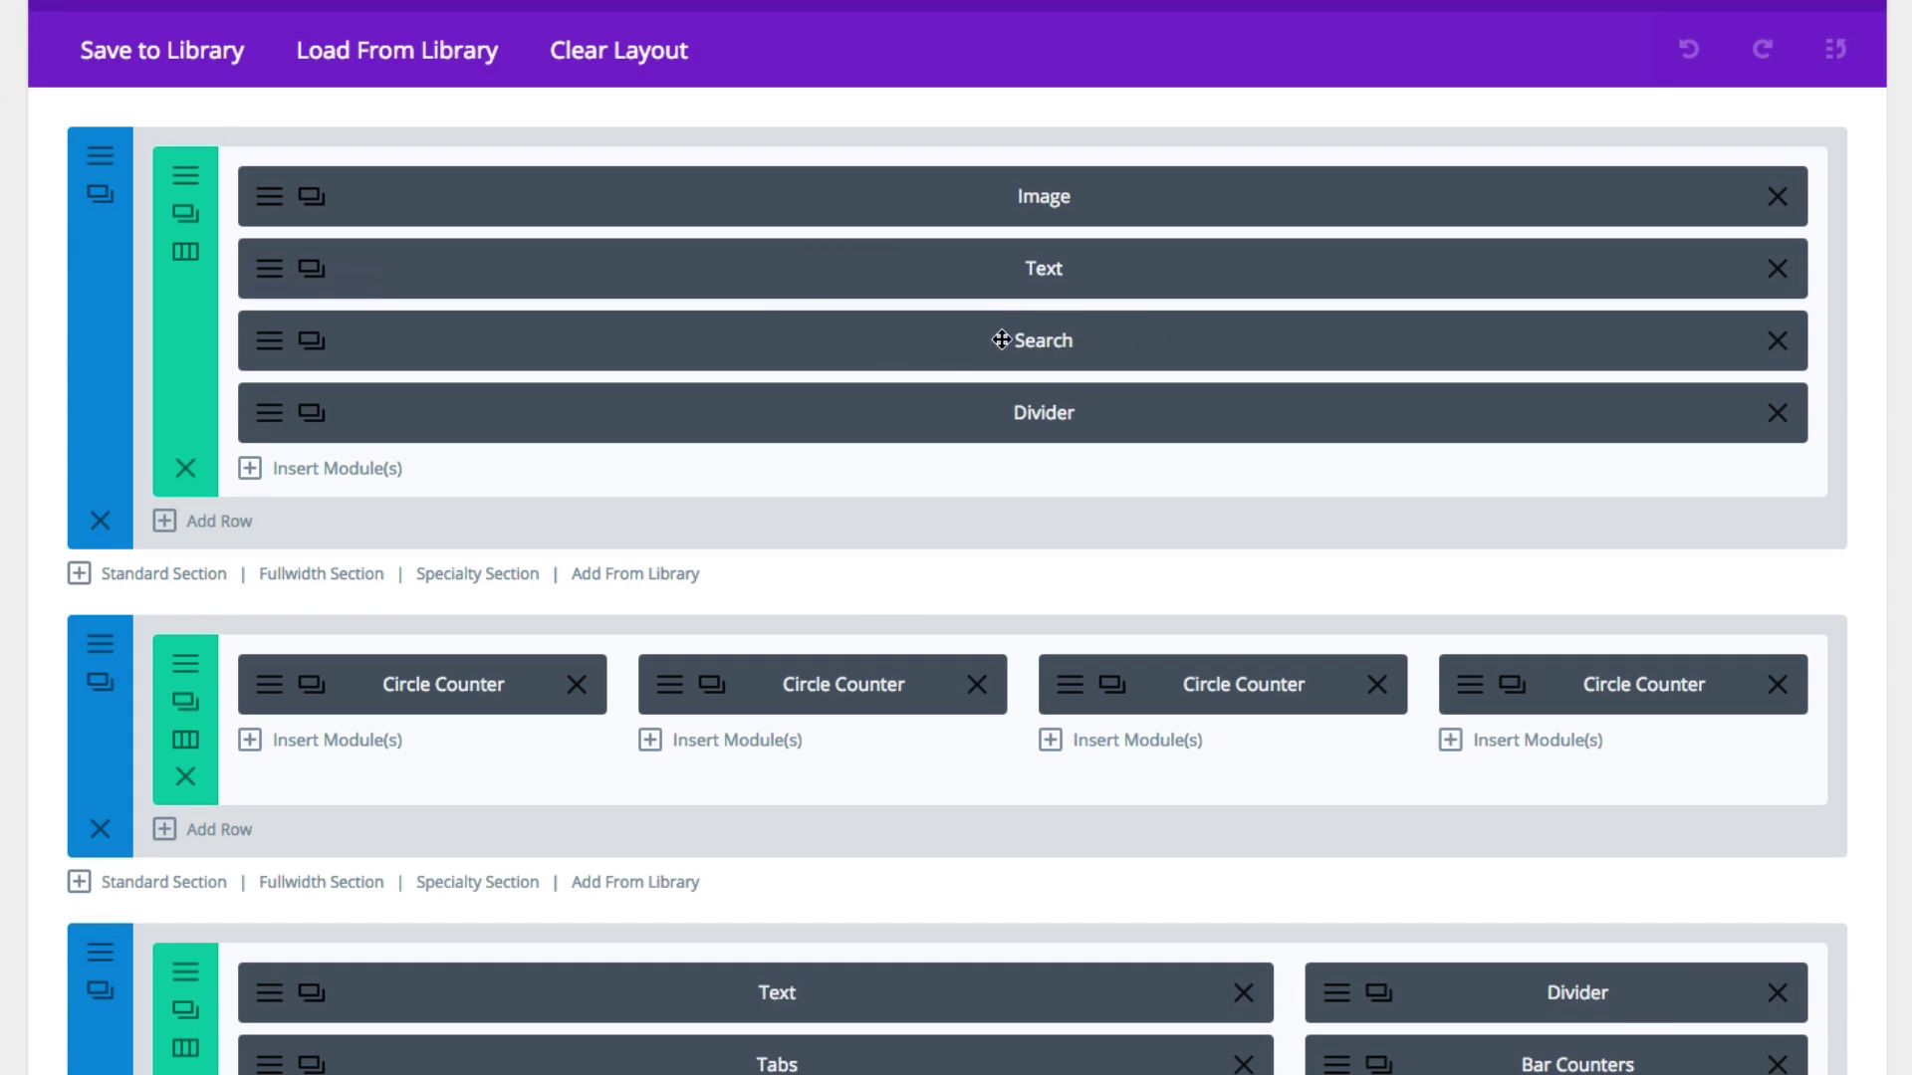
Step: Open the Search module's settings, review General Settings, and preview it at desktop size
{"action": "left_click", "coordinate": [269, 344]}
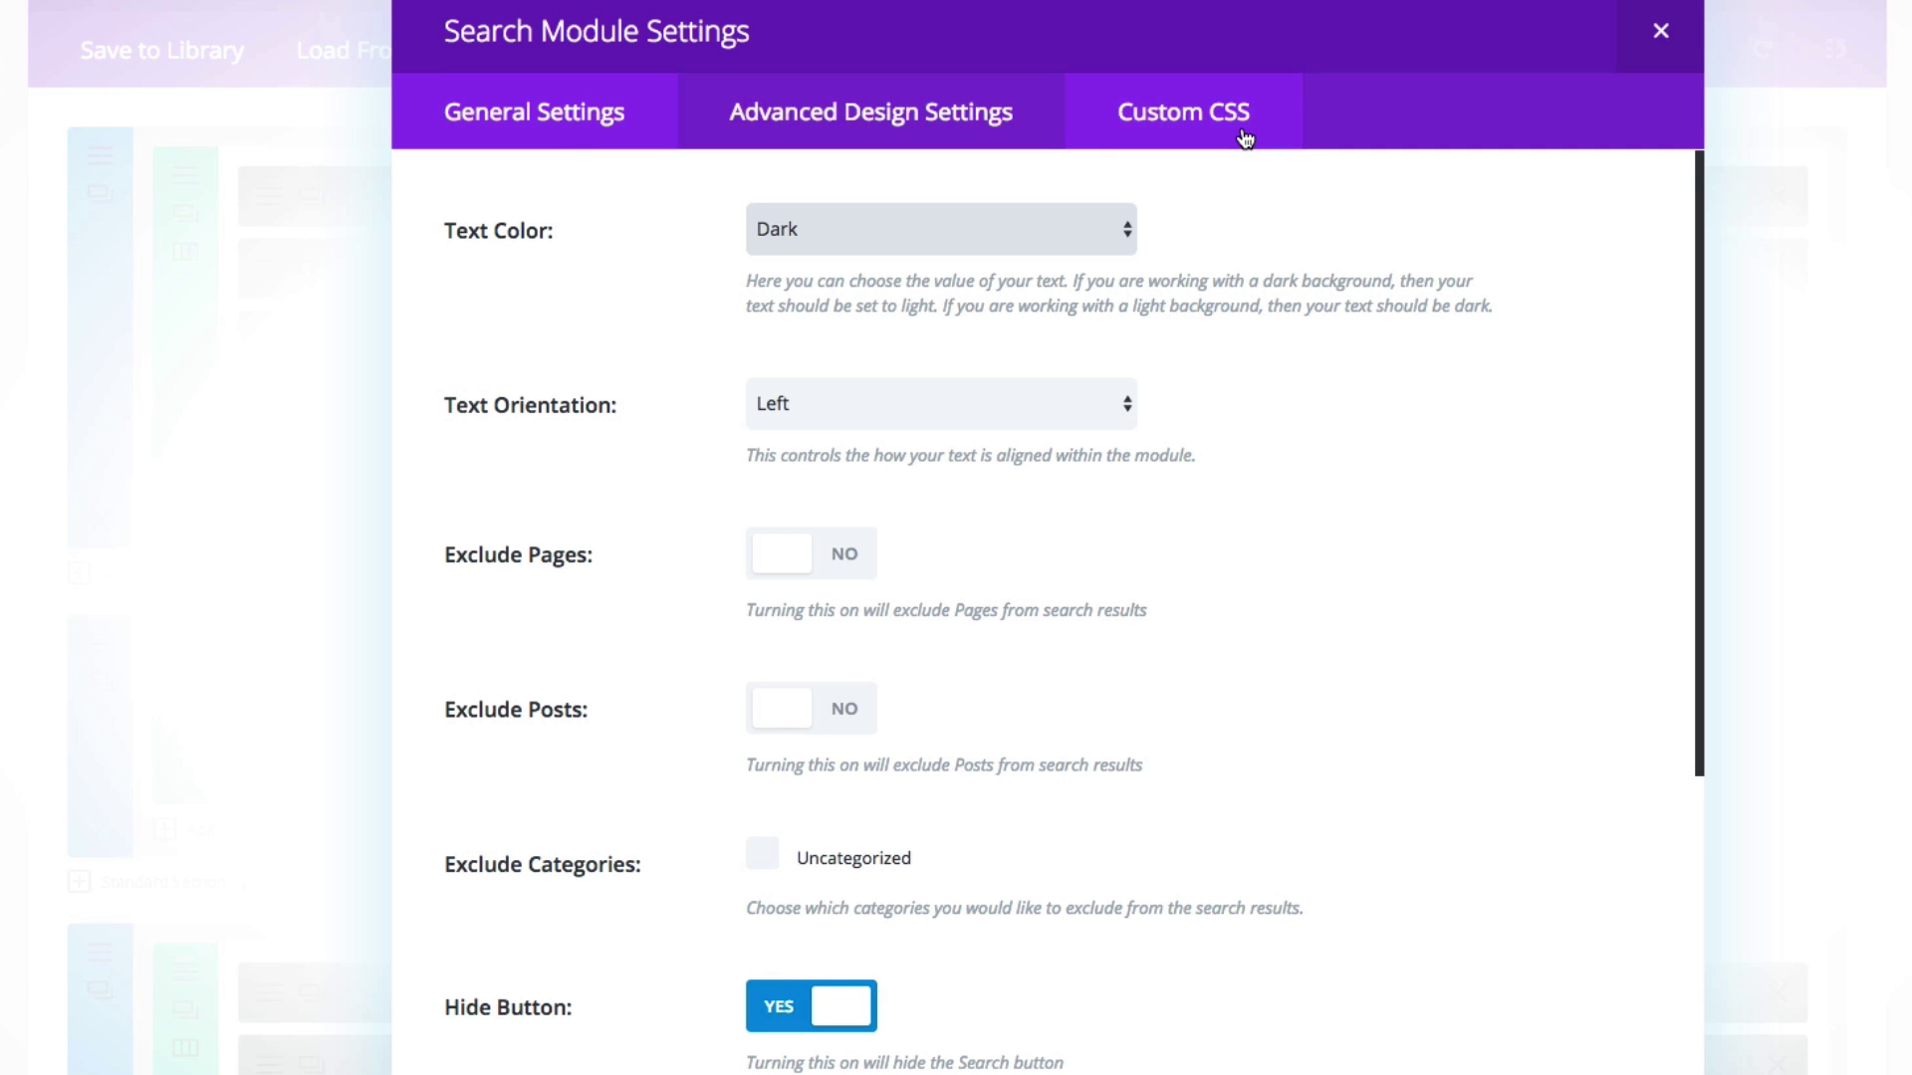
{"action": "scroll", "coordinate": [646, 324], "scroll_direction": "down", "scroll_amount": 1}
{"action": "scroll", "coordinate": [645, 327], "scroll_direction": "up", "scroll_amount": 1}
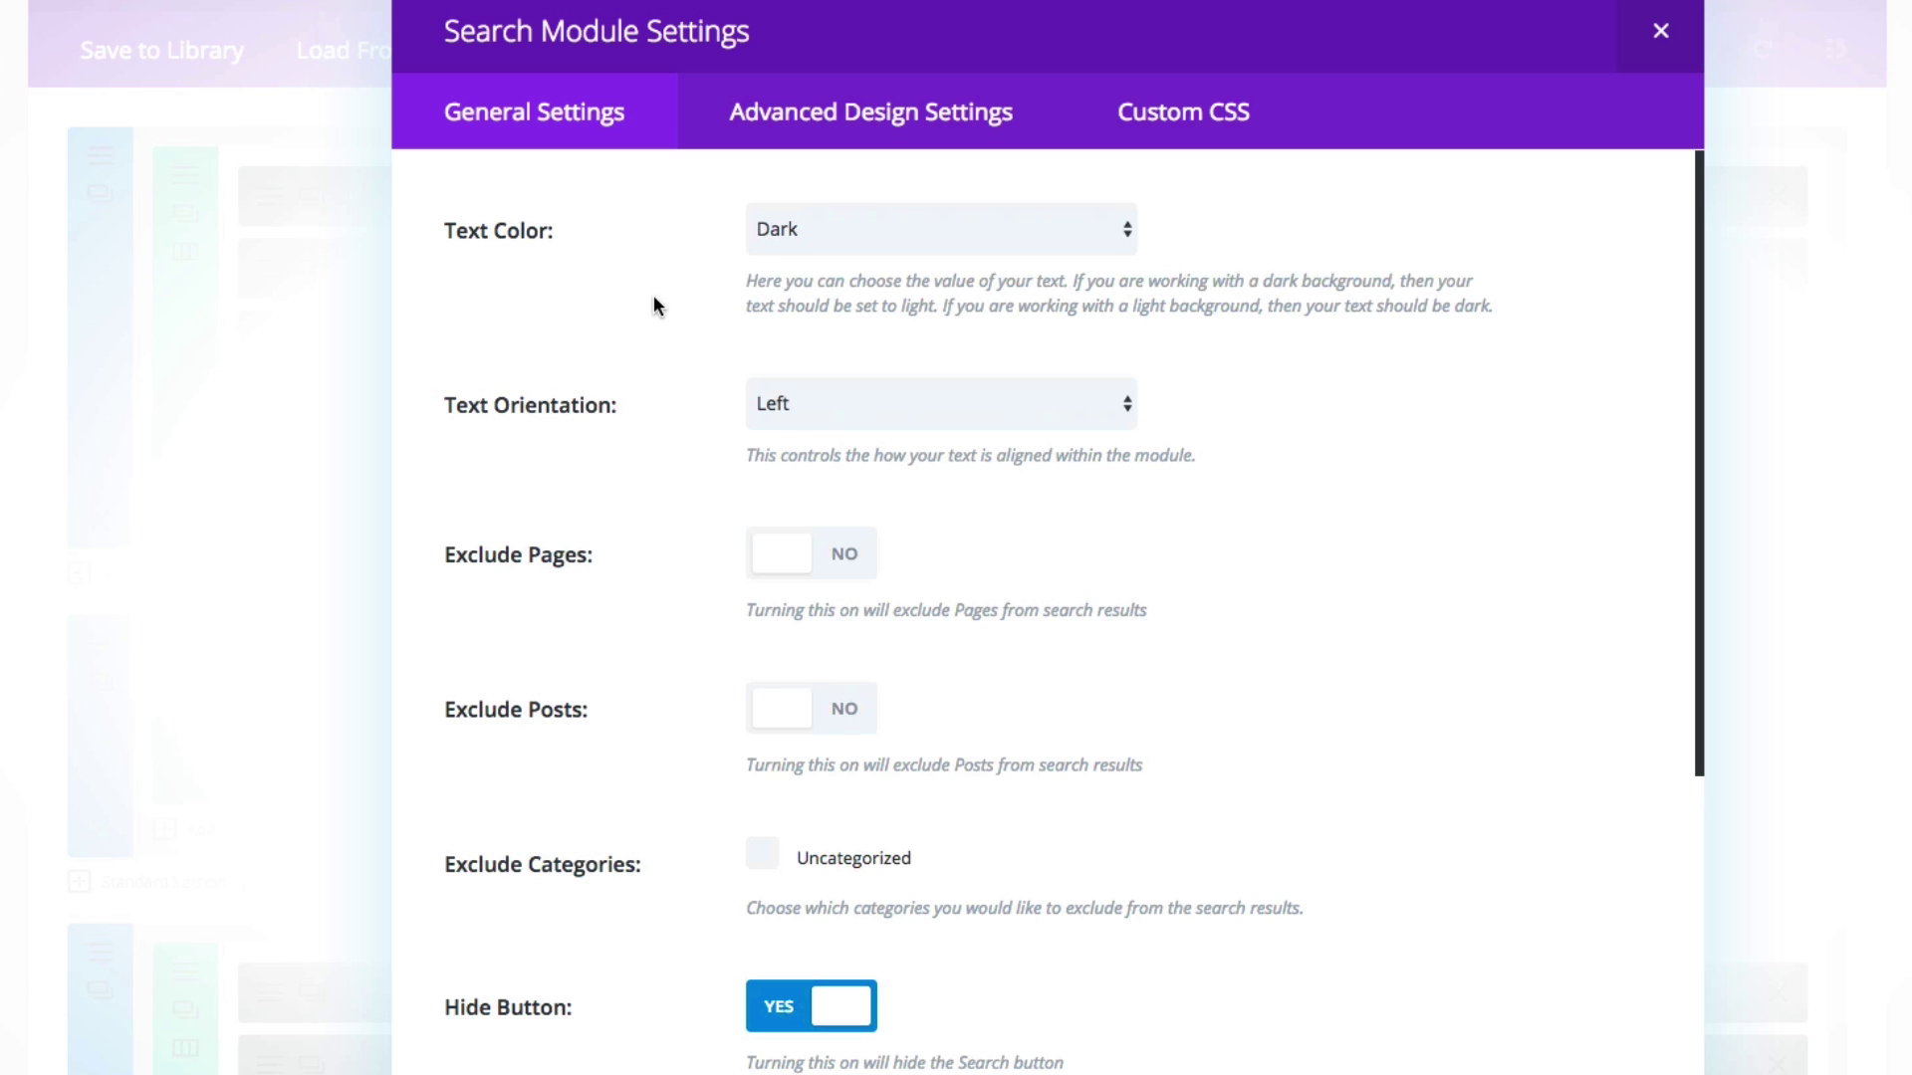
{"action": "scroll", "coordinate": [653, 299], "scroll_direction": "down", "scroll_amount": 3}
{"action": "scroll", "coordinate": [654, 299], "scroll_direction": "up", "scroll_amount": 3}
{"action": "left_click", "coordinate": [1363, 978]}
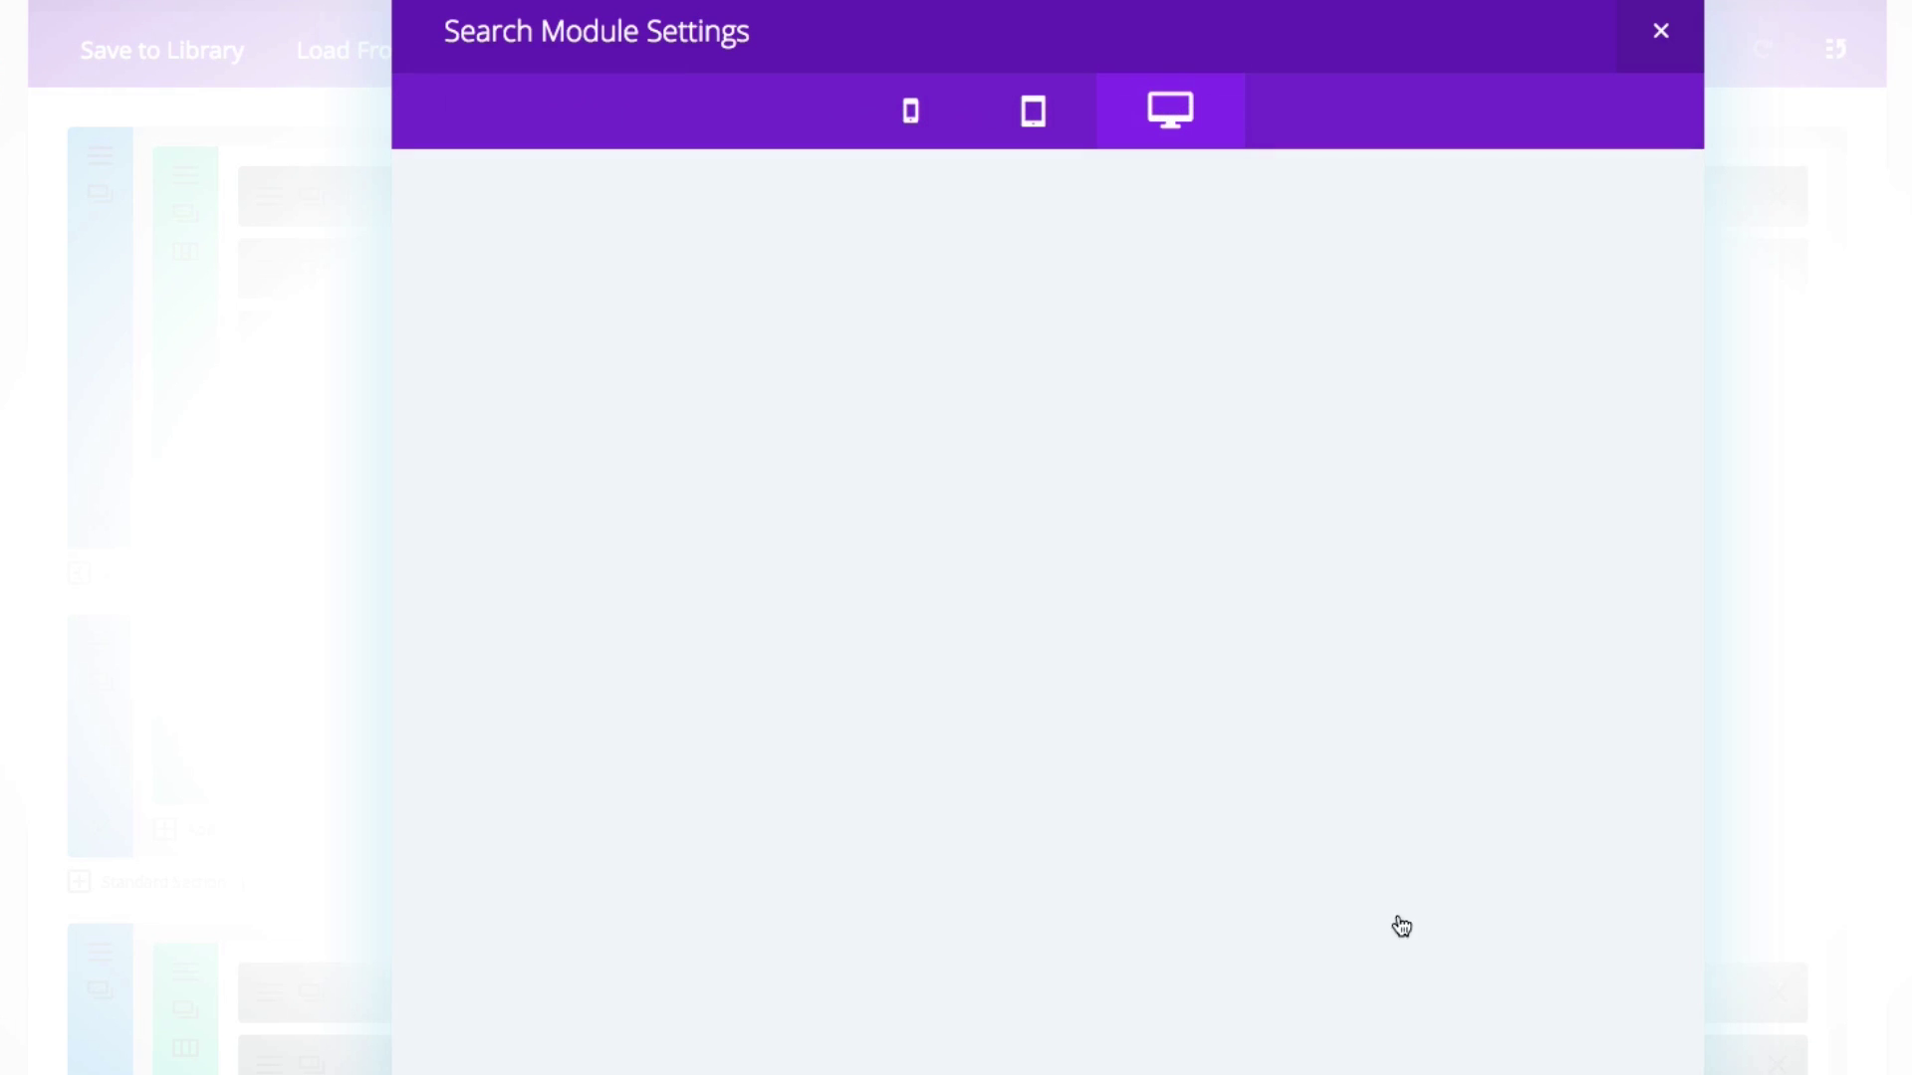
Step: Check the search field in the desktop preview, then return to General Settings
{"action": "scroll", "coordinate": [1167, 829], "scroll_direction": "down", "scroll_amount": 3}
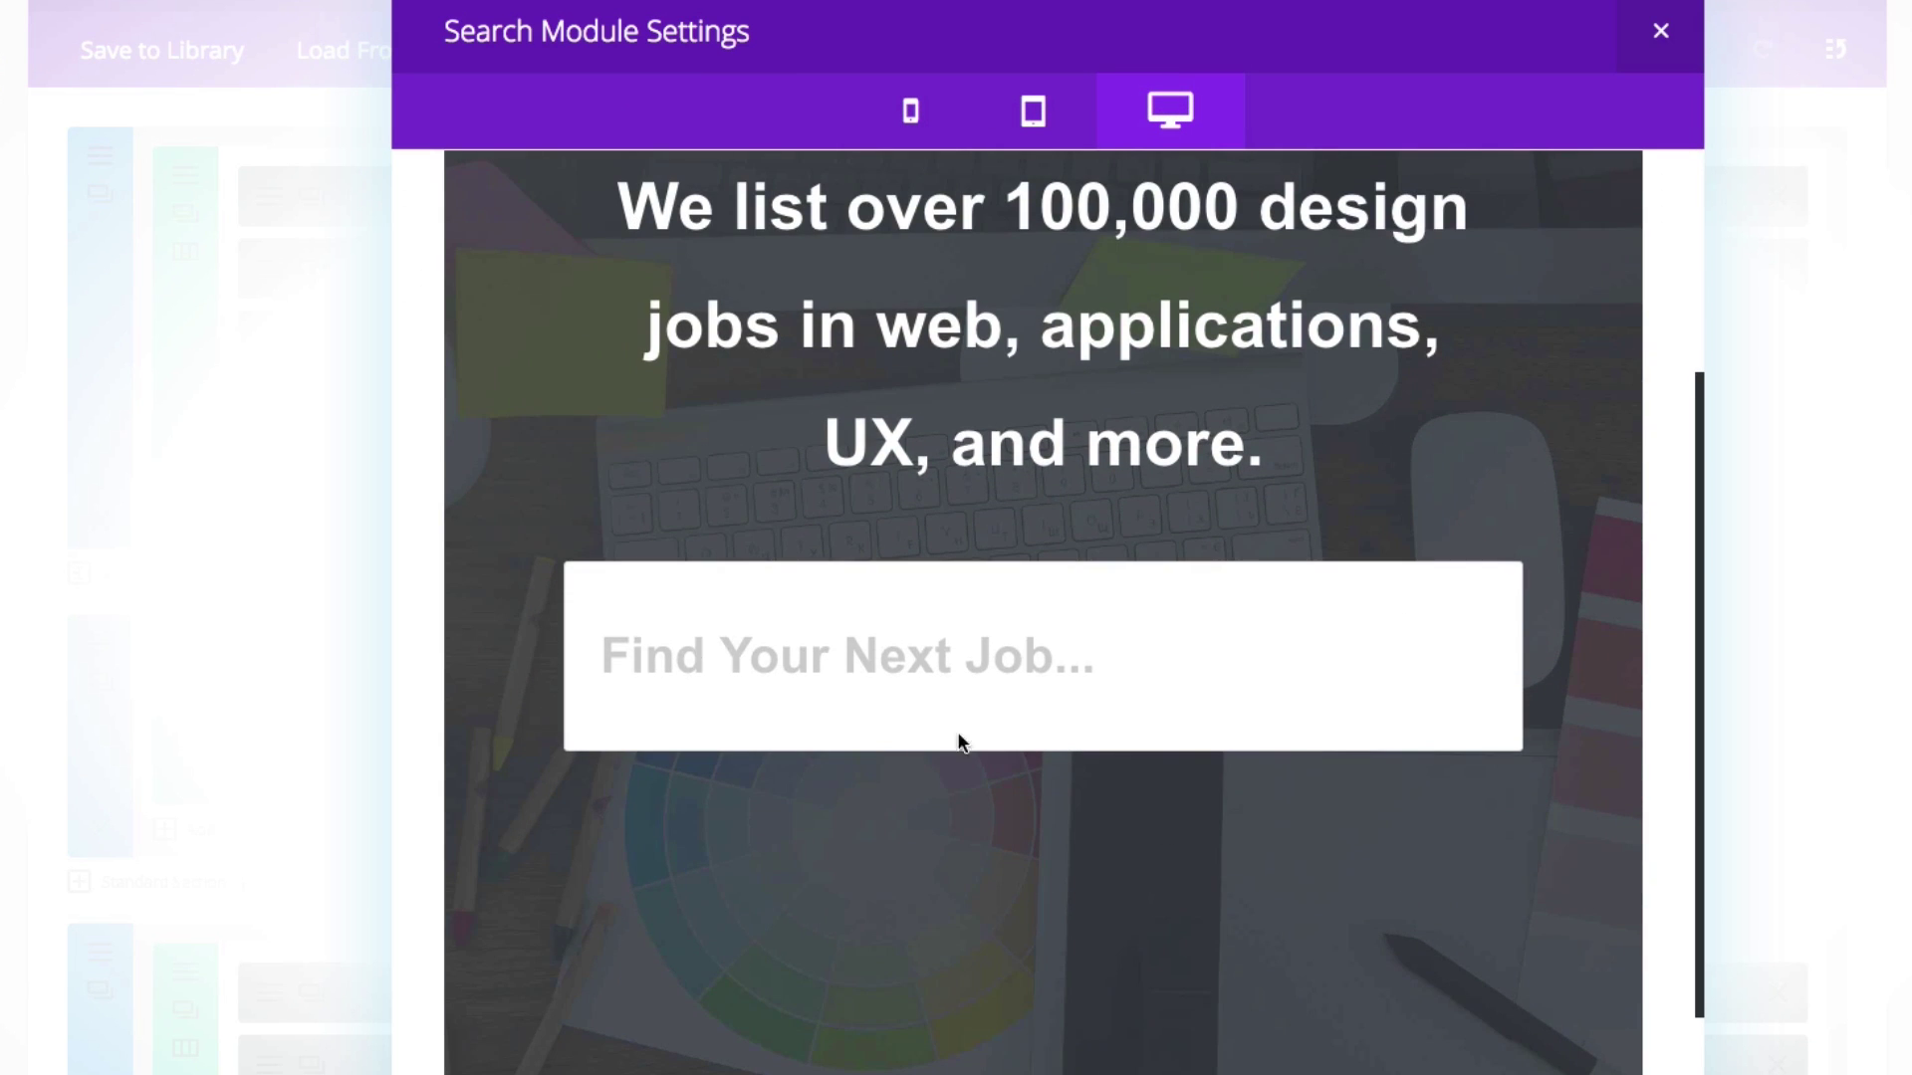
{"action": "left_click", "coordinate": [1130, 1070]}
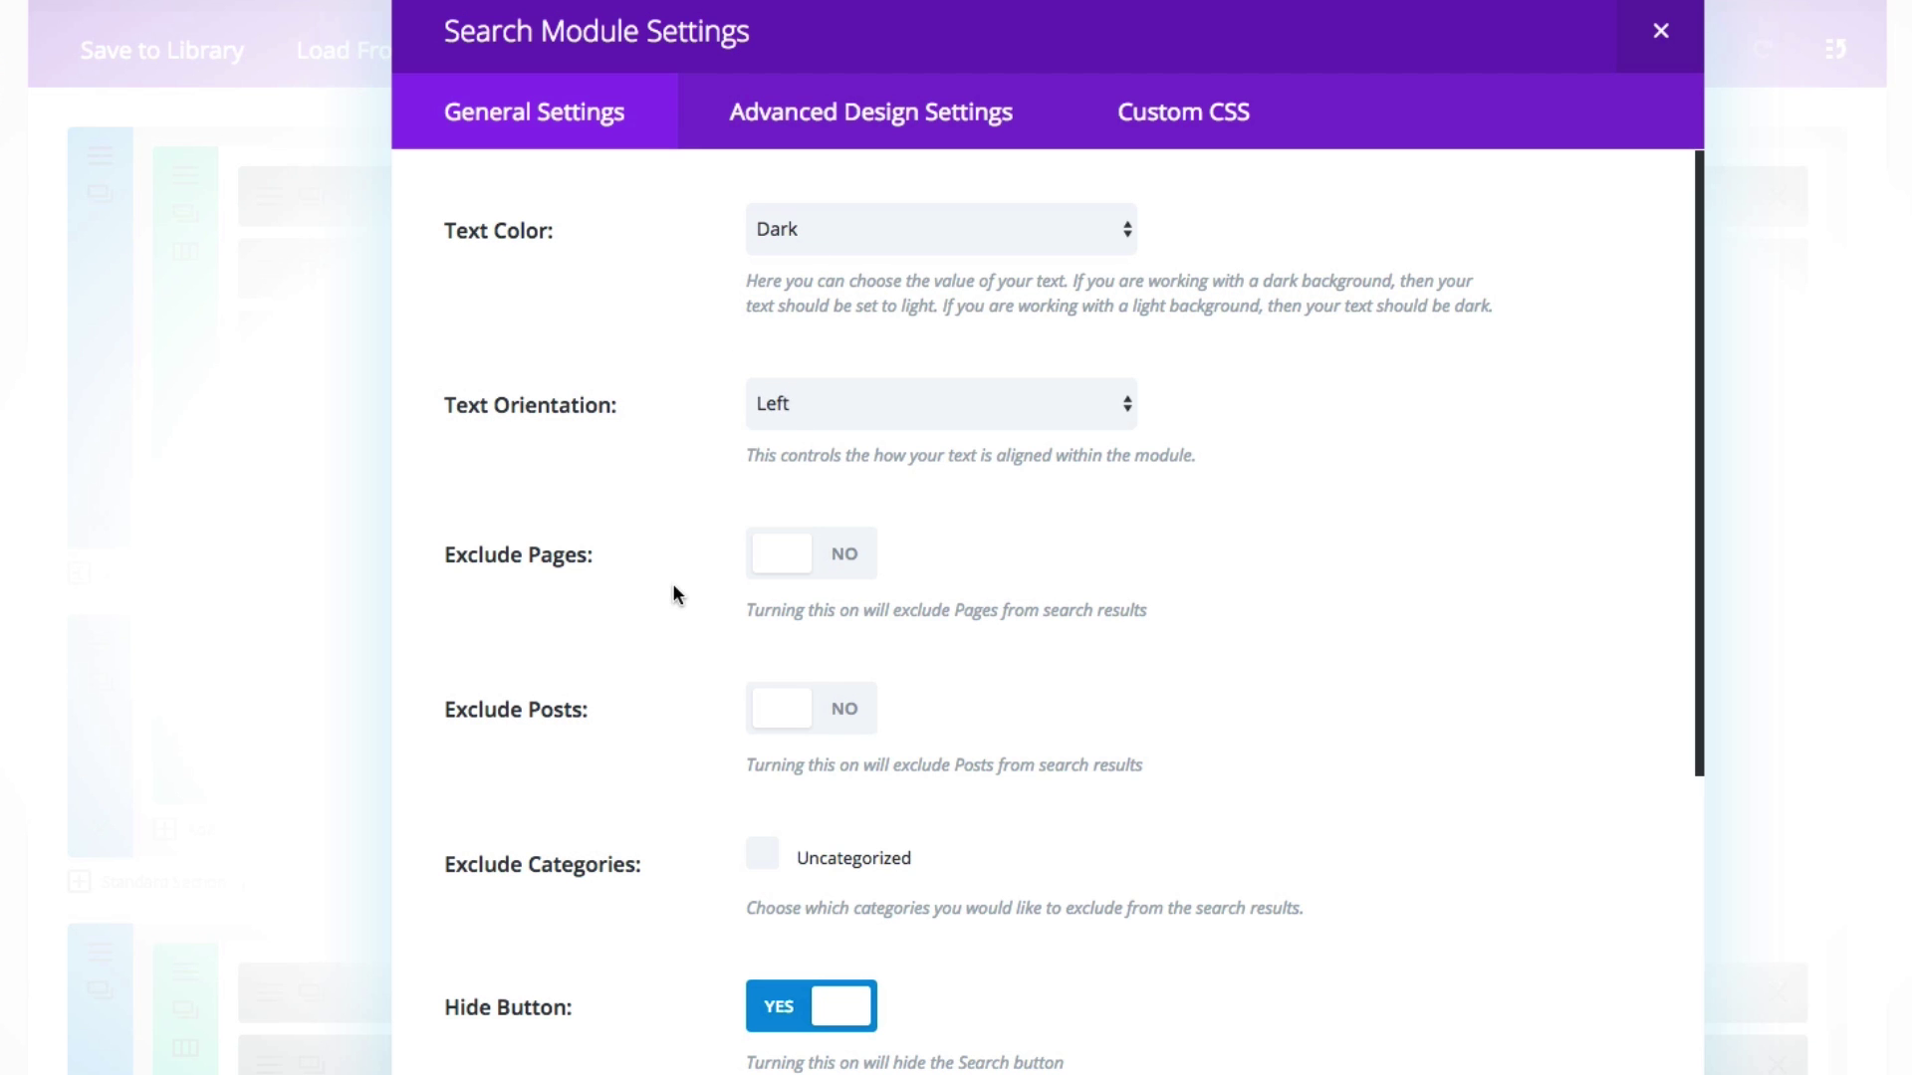
Step: Toggle Exclude Pages on and off, leaving page exclusion switched off
{"action": "scroll", "coordinate": [668, 587], "scroll_direction": "down", "scroll_amount": 2}
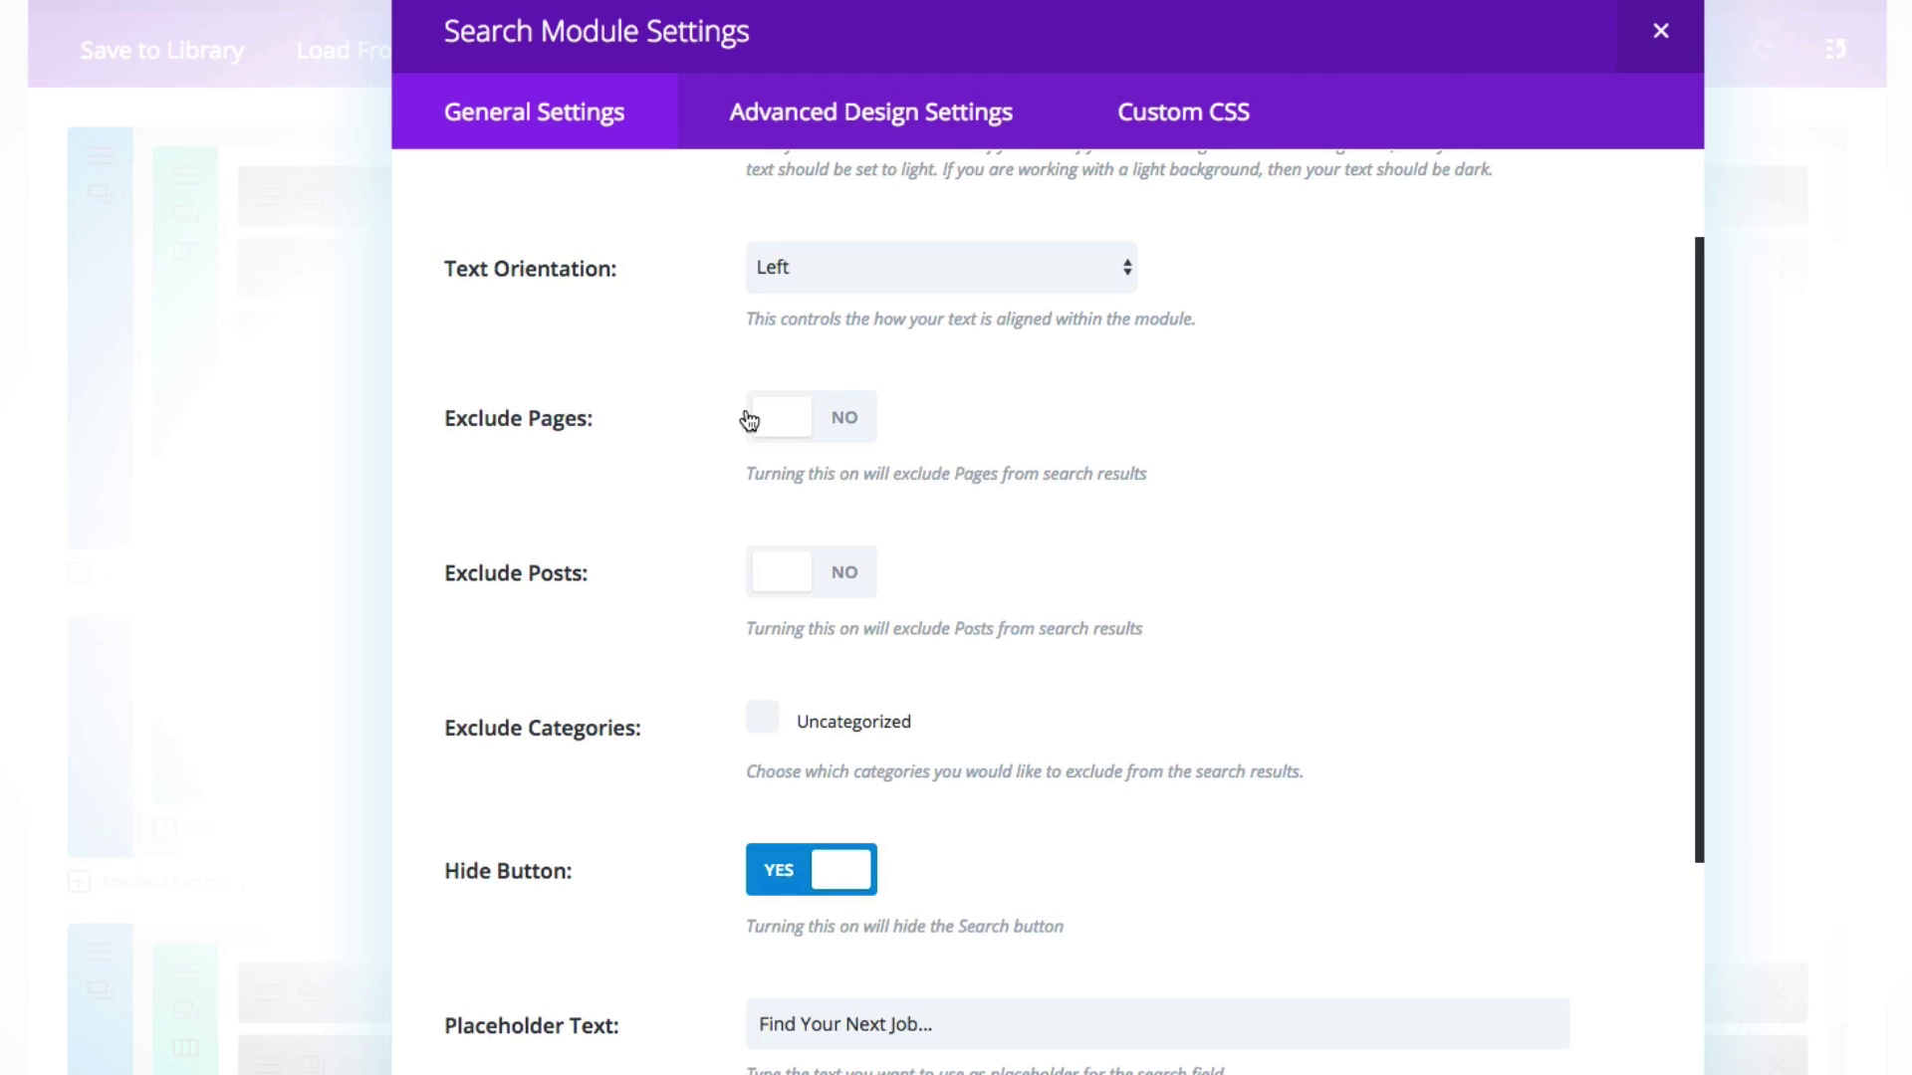
{"action": "scroll", "coordinate": [622, 576], "scroll_direction": "down", "scroll_amount": 1}
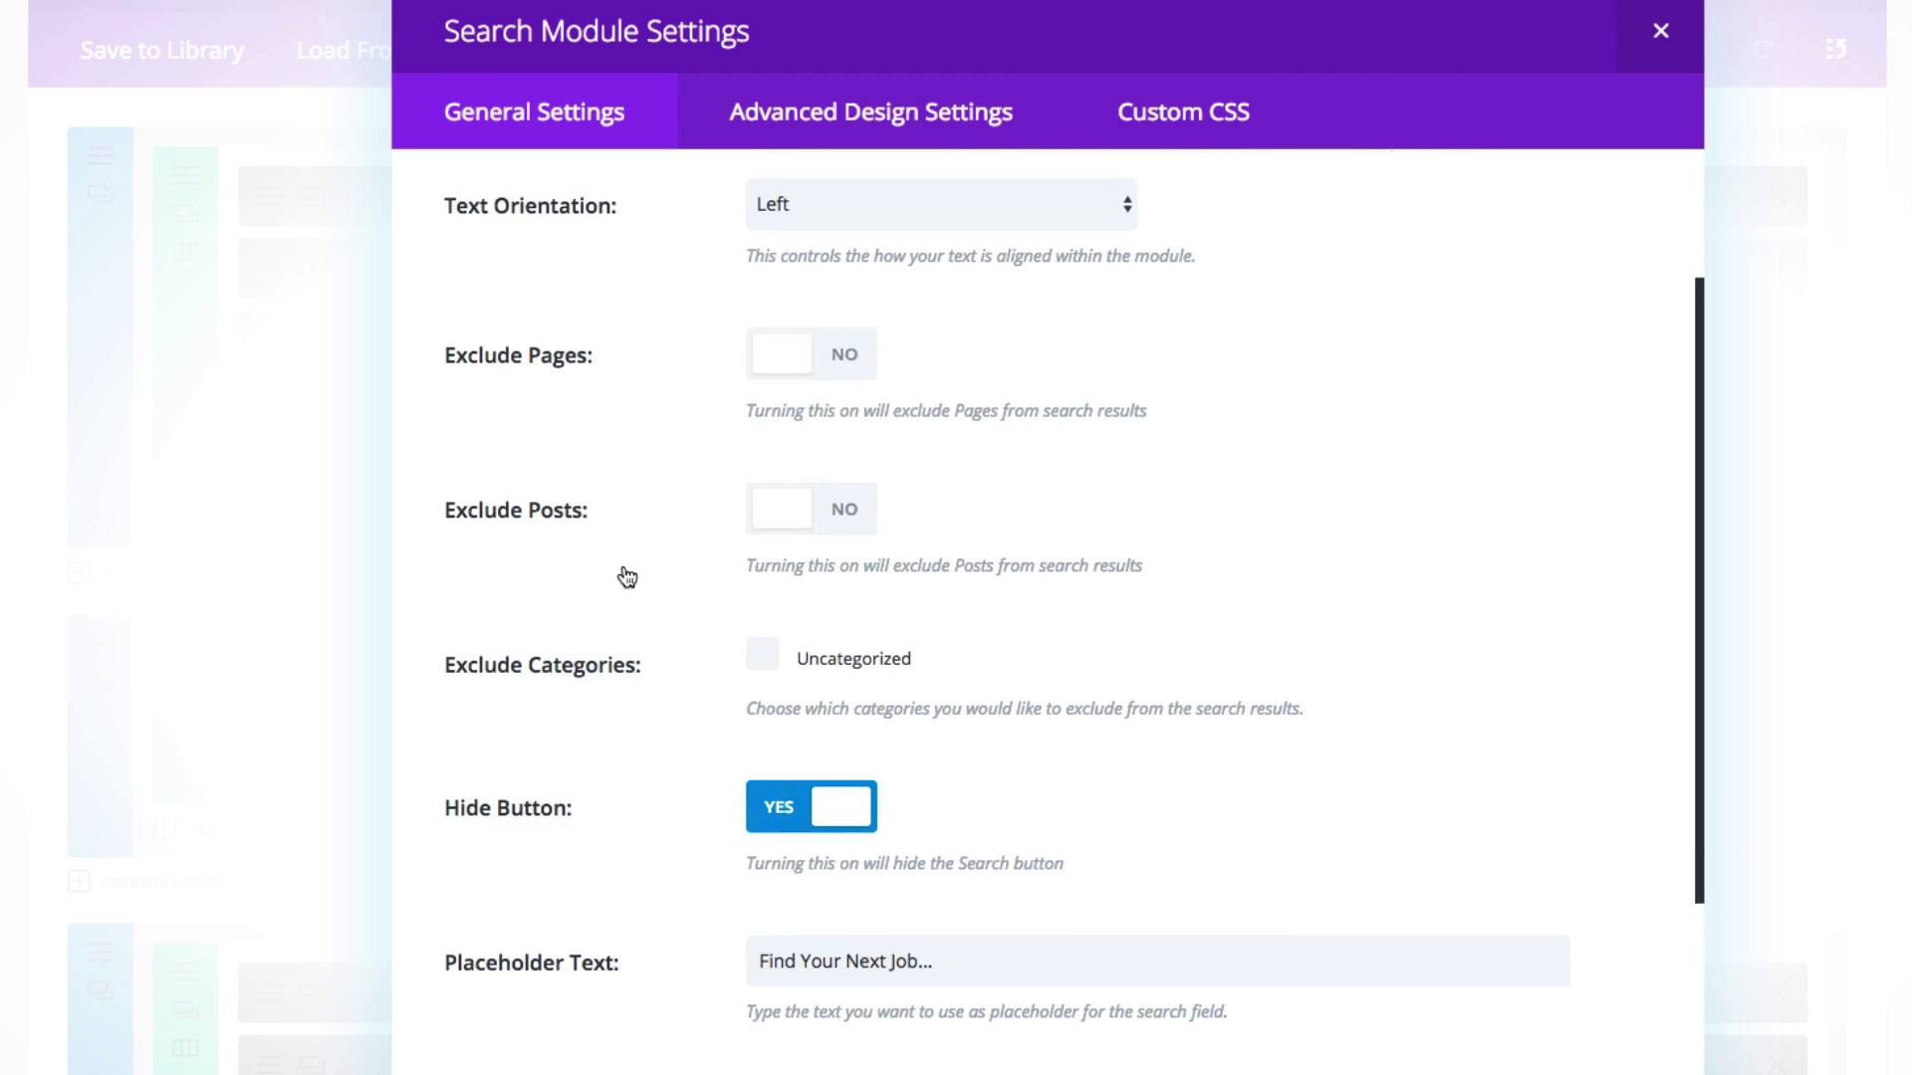
{"action": "left_click", "coordinate": [780, 346]}
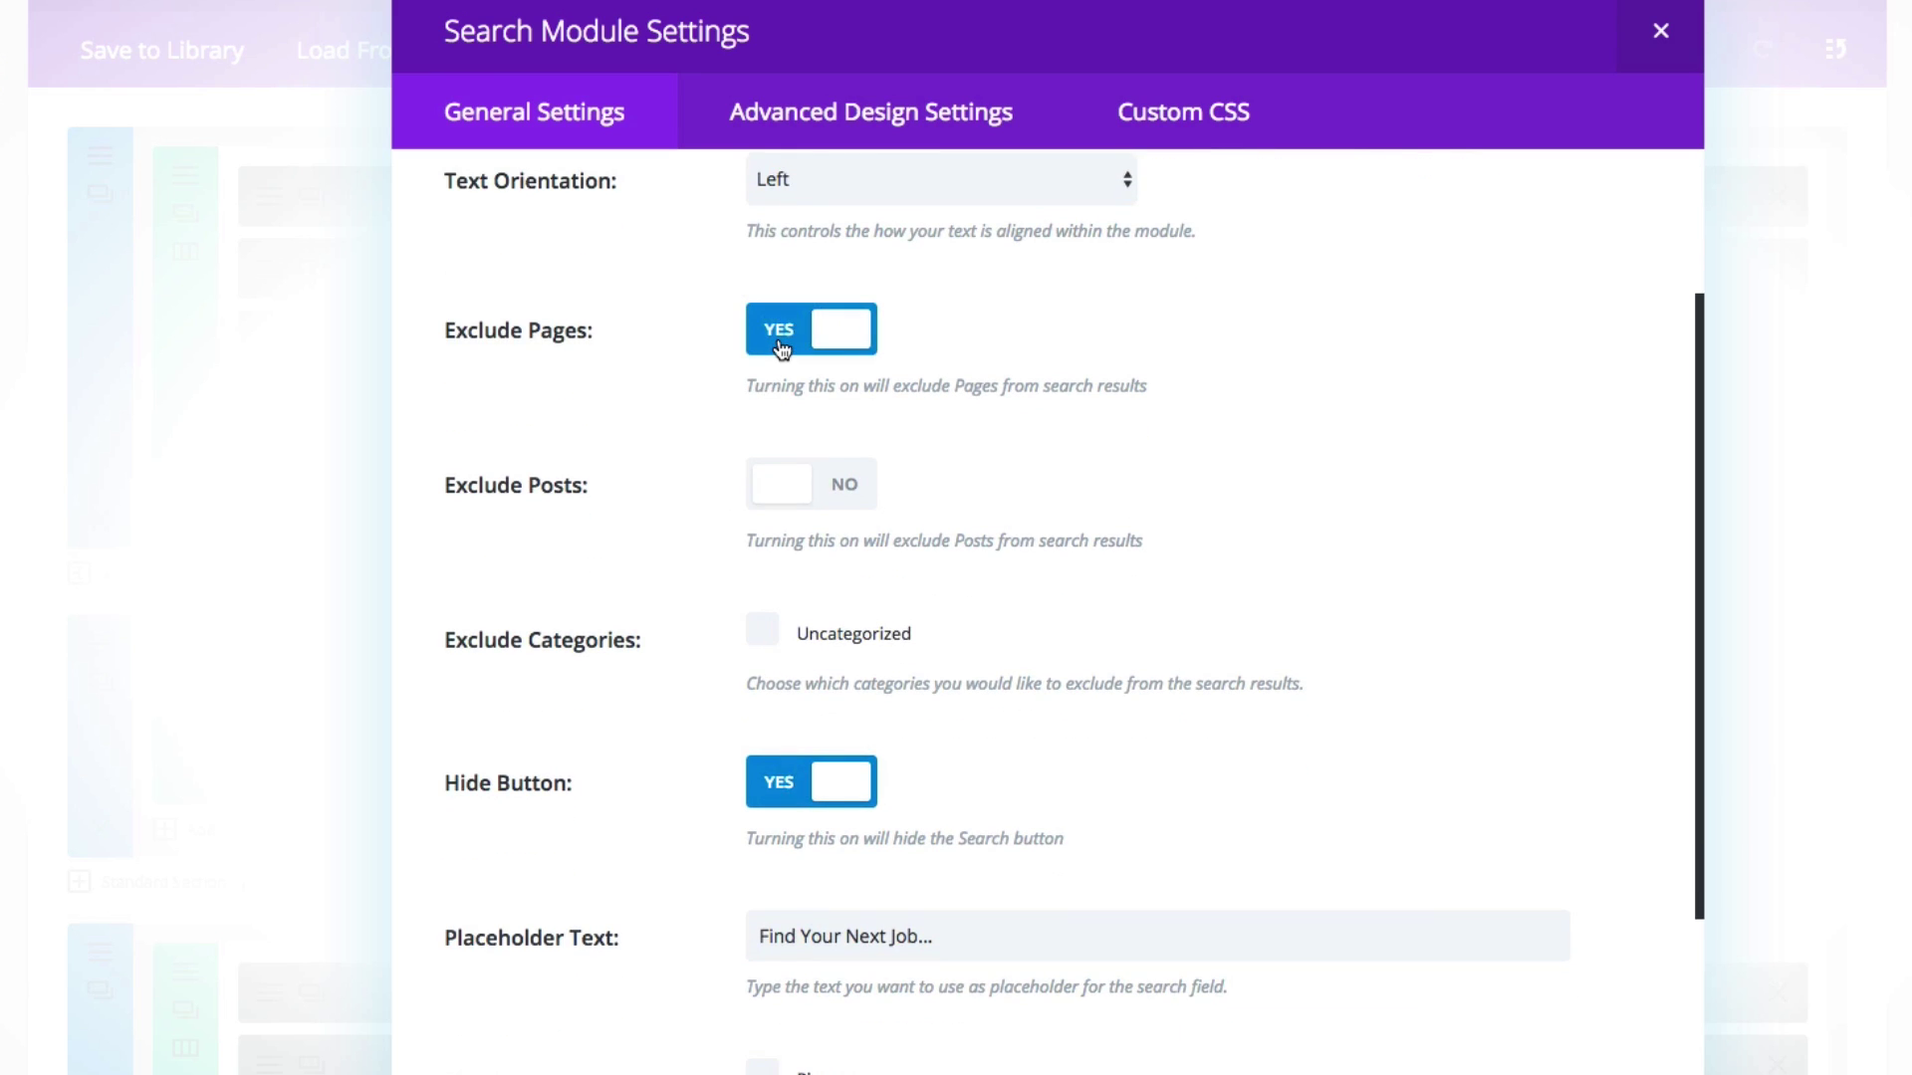
{"action": "left_click", "coordinate": [780, 347]}
{"action": "left_click", "coordinate": [811, 328]}
{"action": "left_click", "coordinate": [820, 328]}
Step: Select the 'Find Your Next Job...' placeholder text, then go to Advanced Design Settings
{"action": "scroll", "coordinate": [630, 518], "scroll_direction": "down", "scroll_amount": 3}
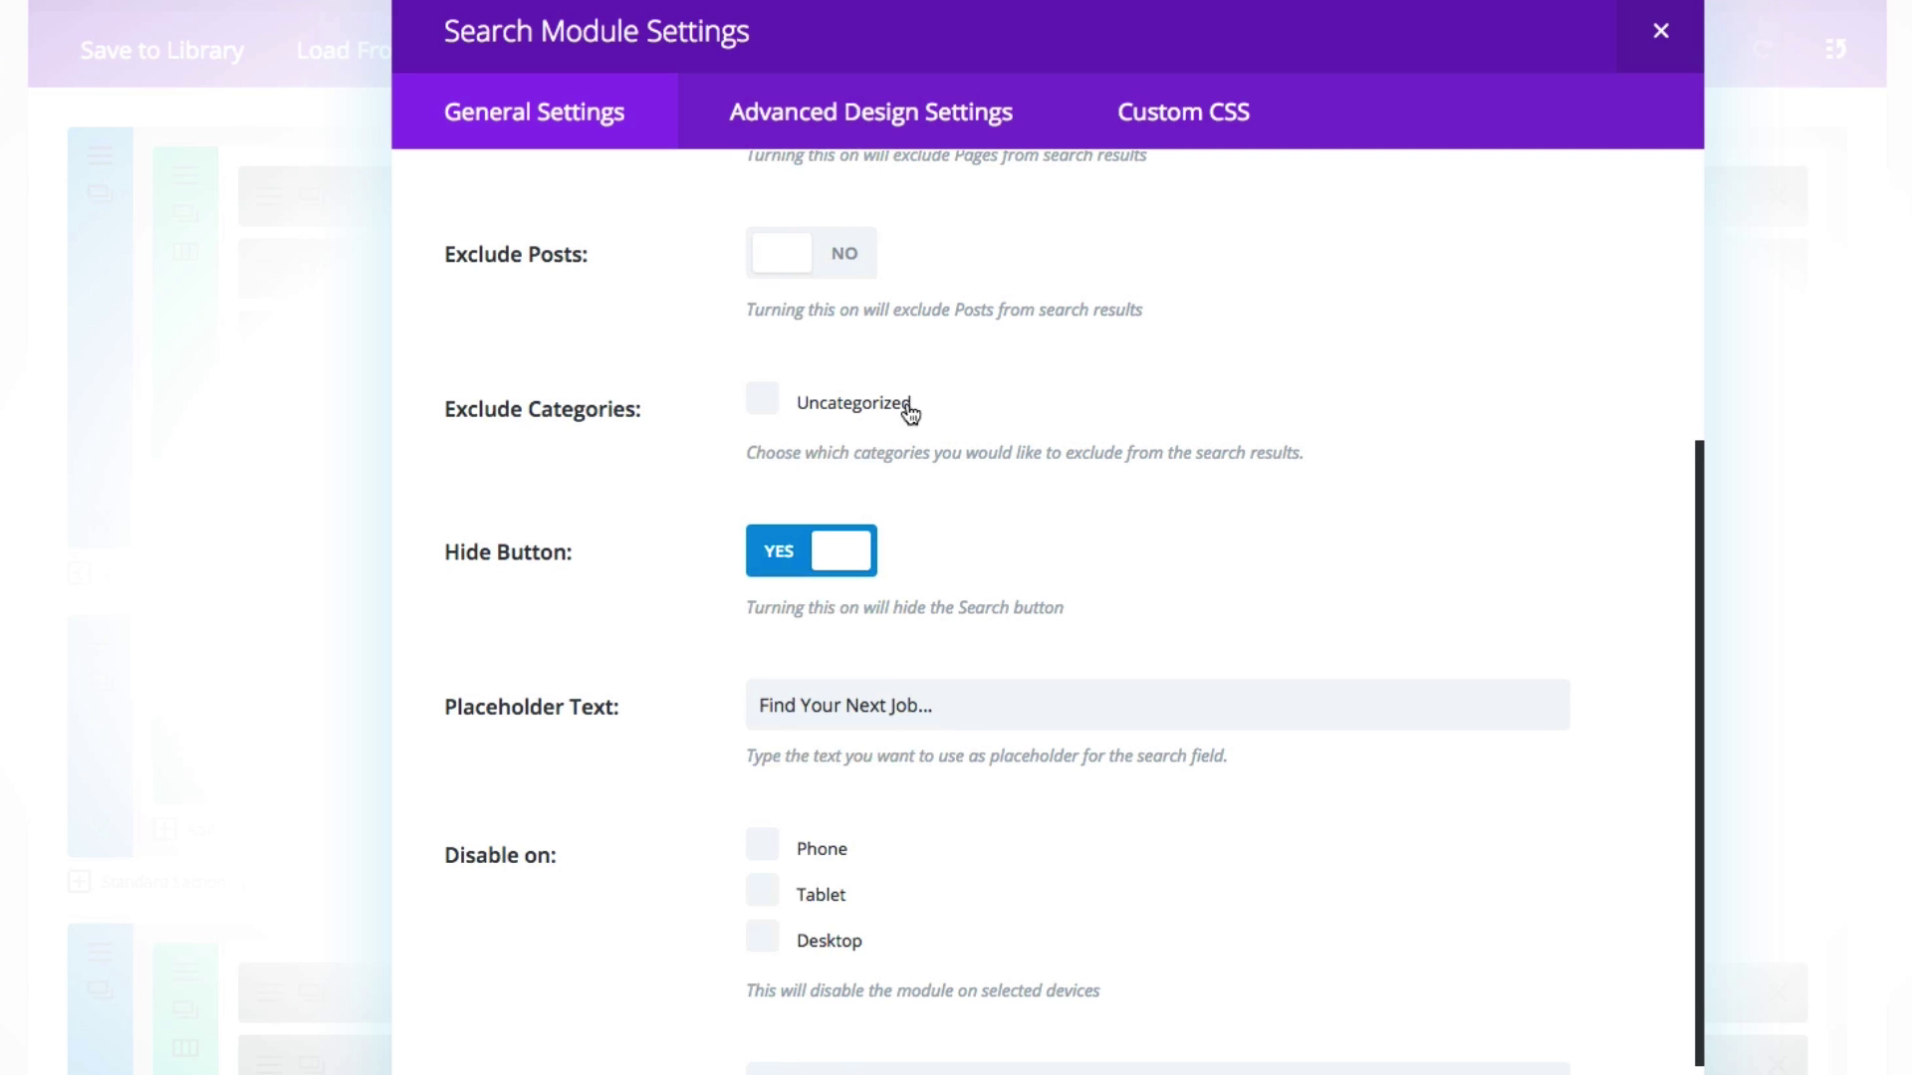
{"action": "scroll", "coordinate": [930, 403], "scroll_direction": "down", "scroll_amount": 1}
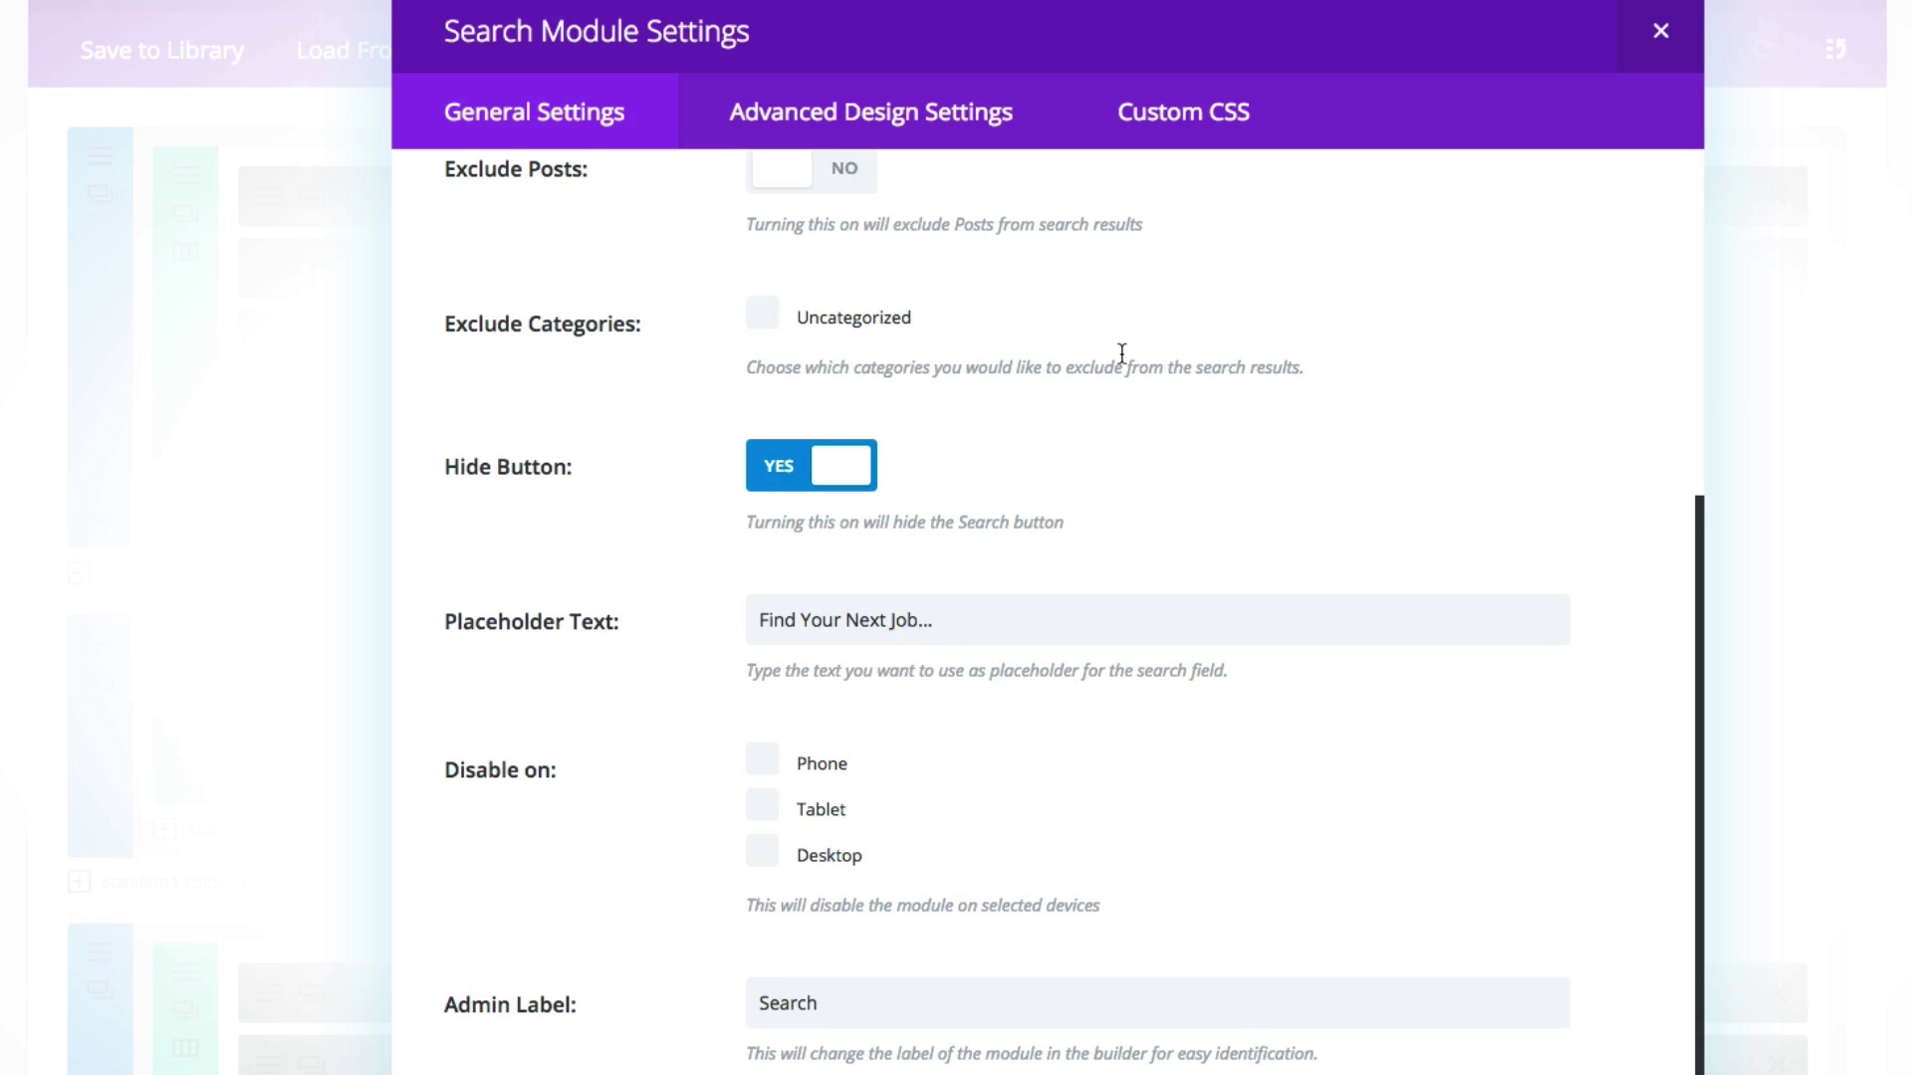
{"action": "scroll", "coordinate": [1121, 353], "scroll_direction": "down", "scroll_amount": 1}
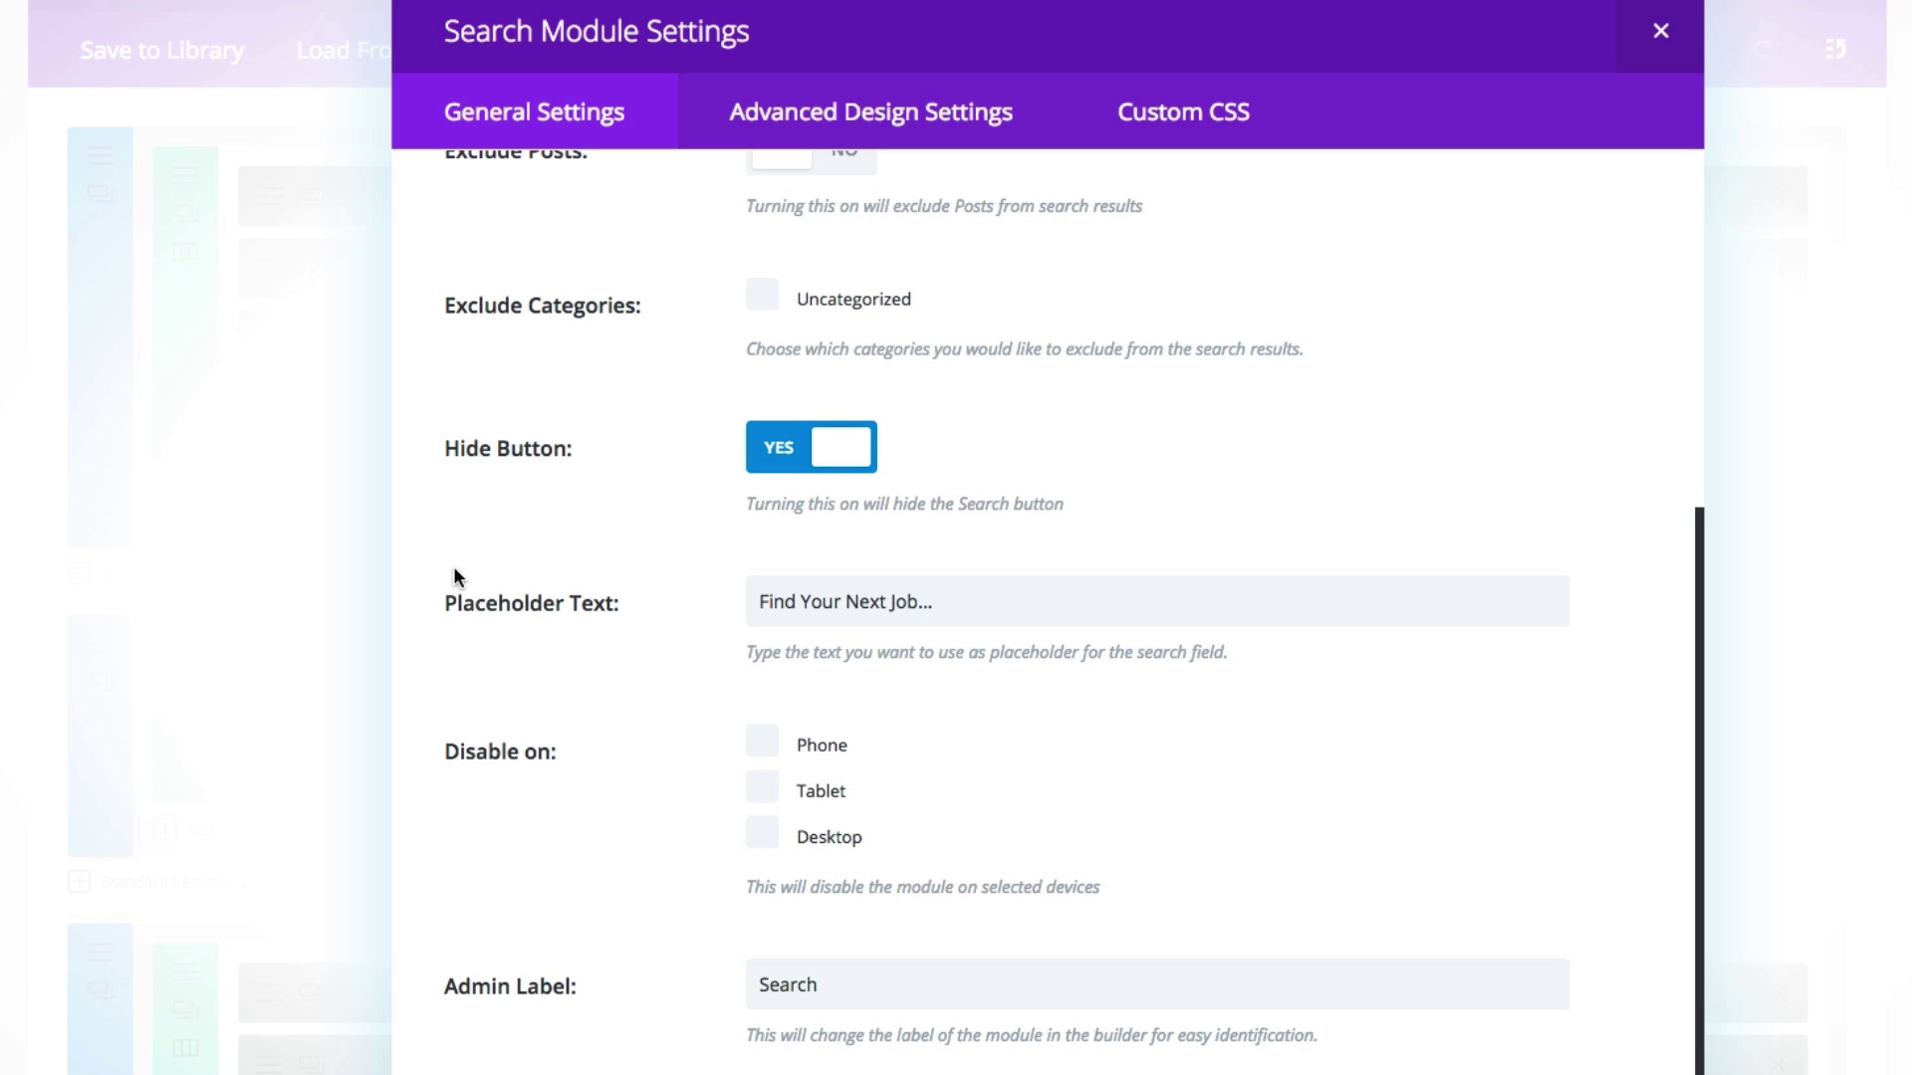
{"action": "left_click", "coordinate": [986, 601]}
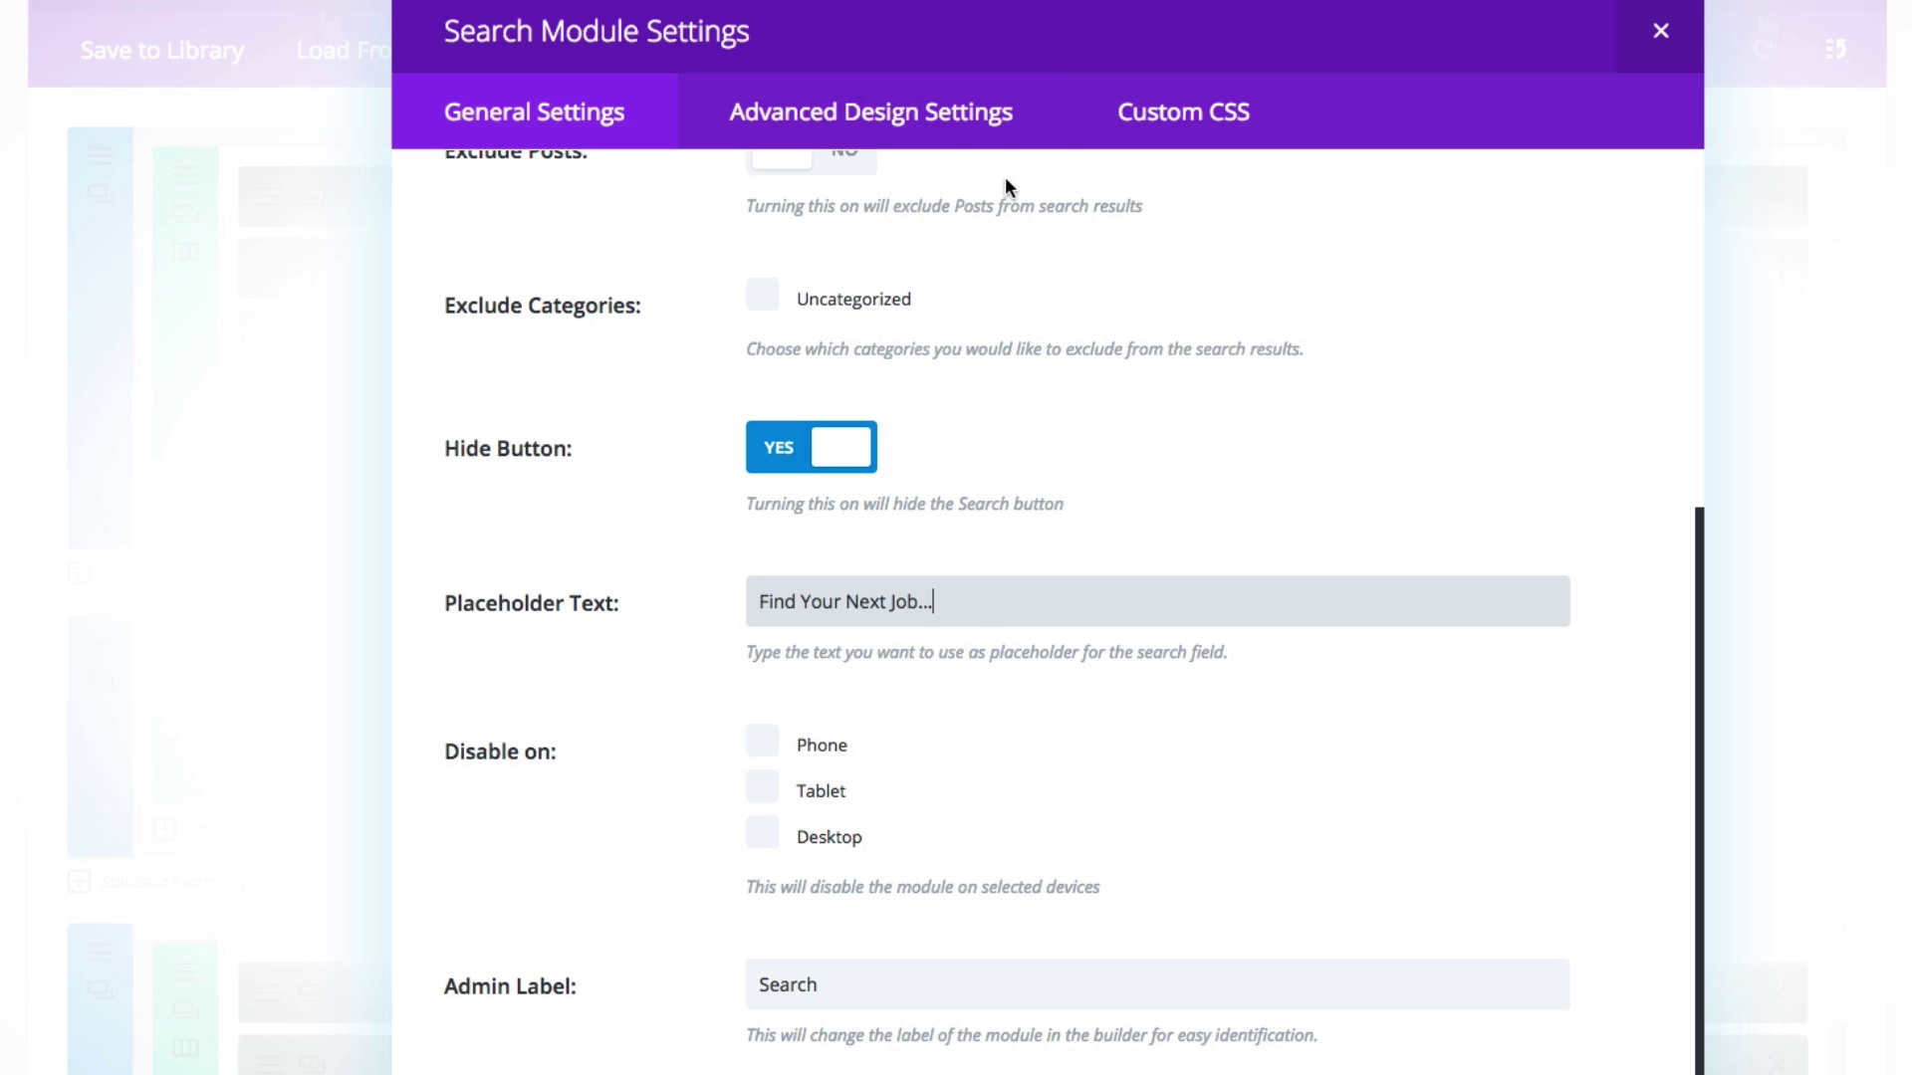
{"action": "left_click", "coordinate": [832, 120]}
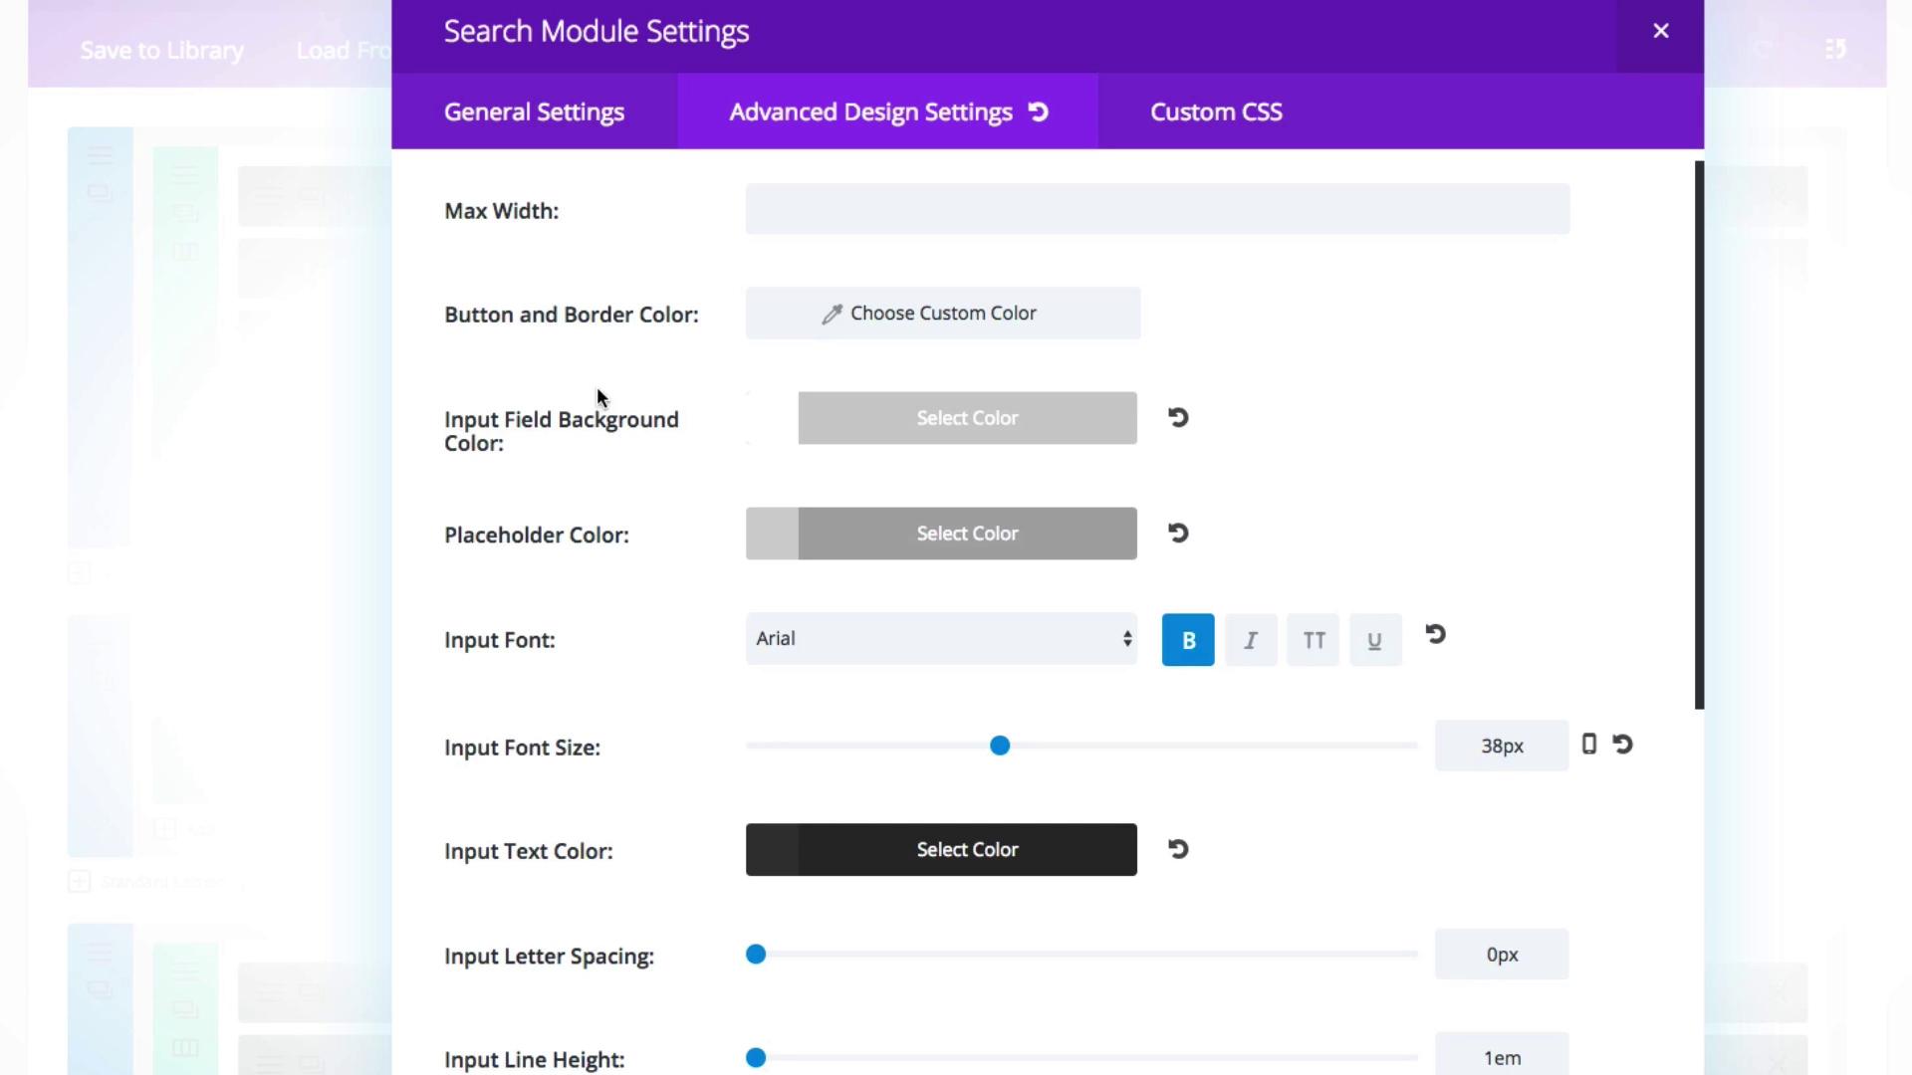
Step: Type and erase the test text 'Text' in the previewed search field
{"action": "scroll", "coordinate": [589, 529], "scroll_direction": "down", "scroll_amount": 1}
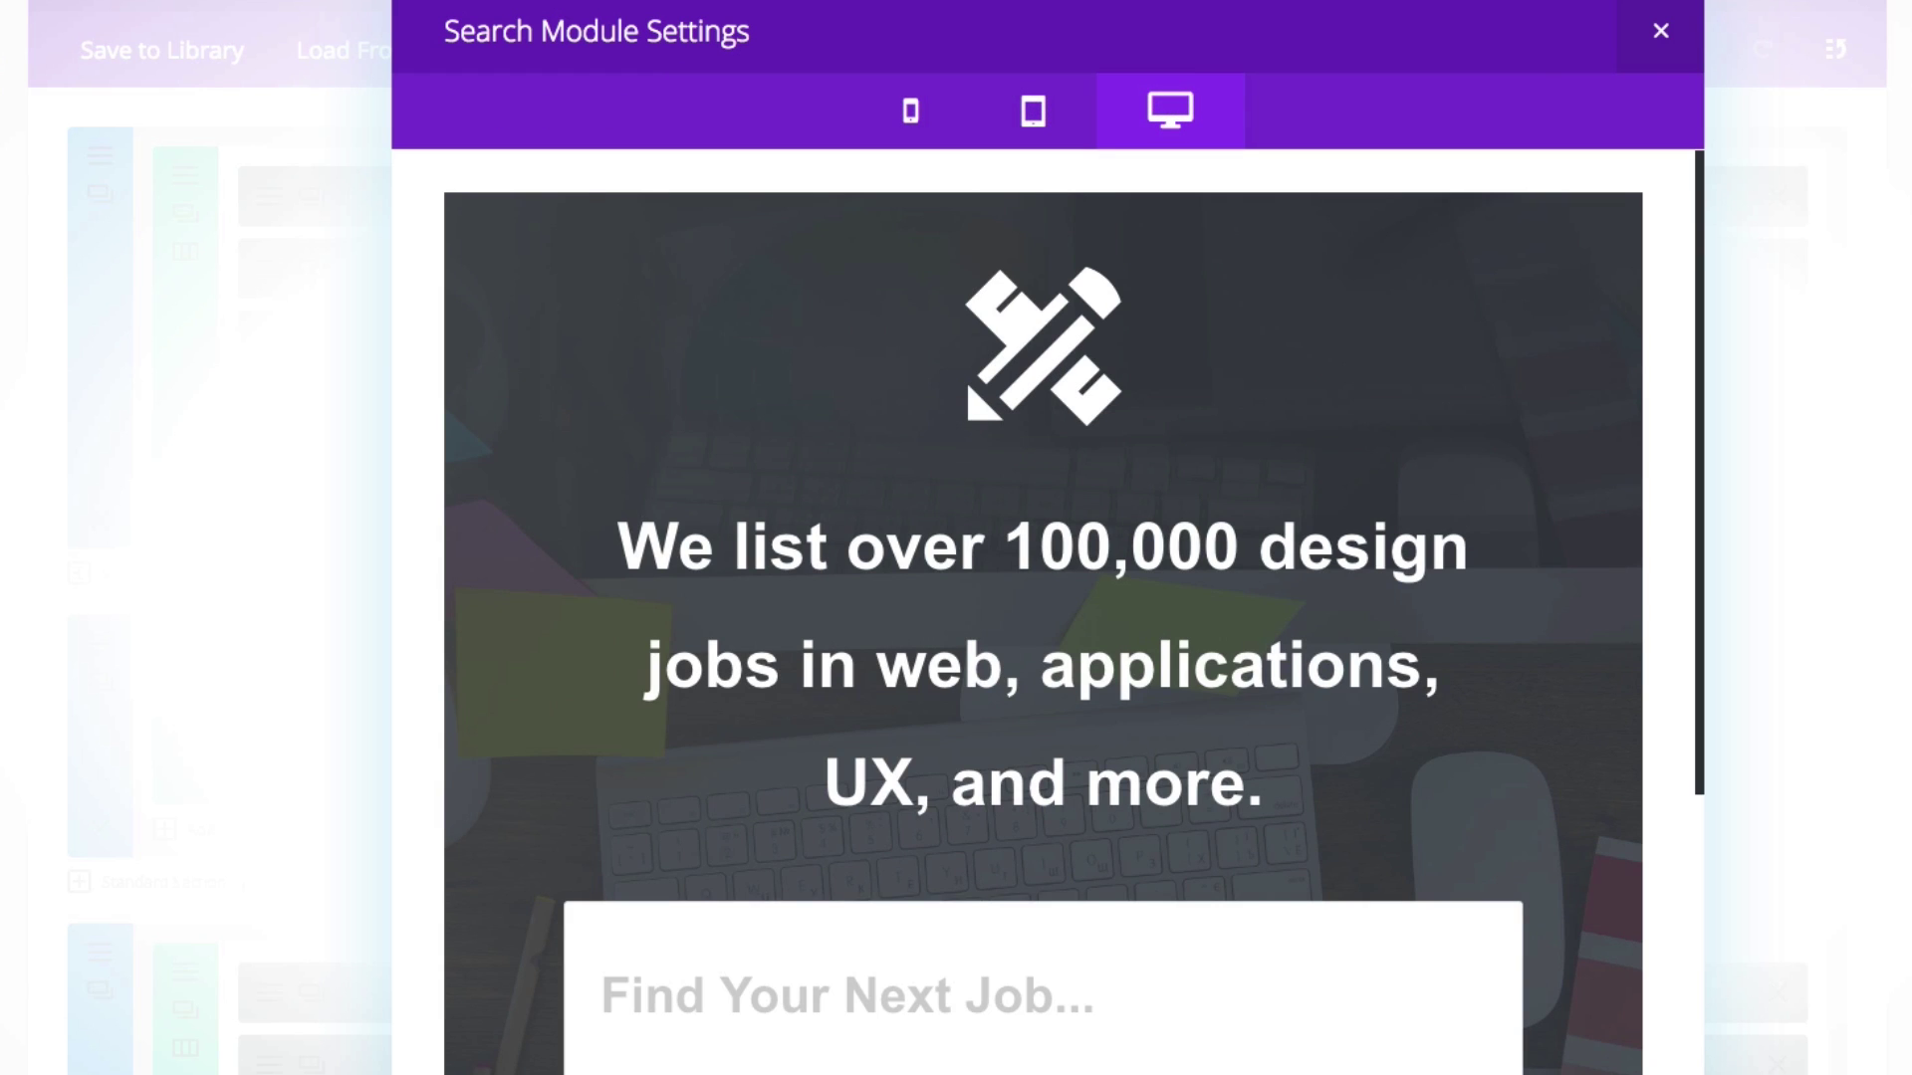
{"action": "scroll", "coordinate": [1106, 1033], "scroll_direction": "down", "scroll_amount": 2}
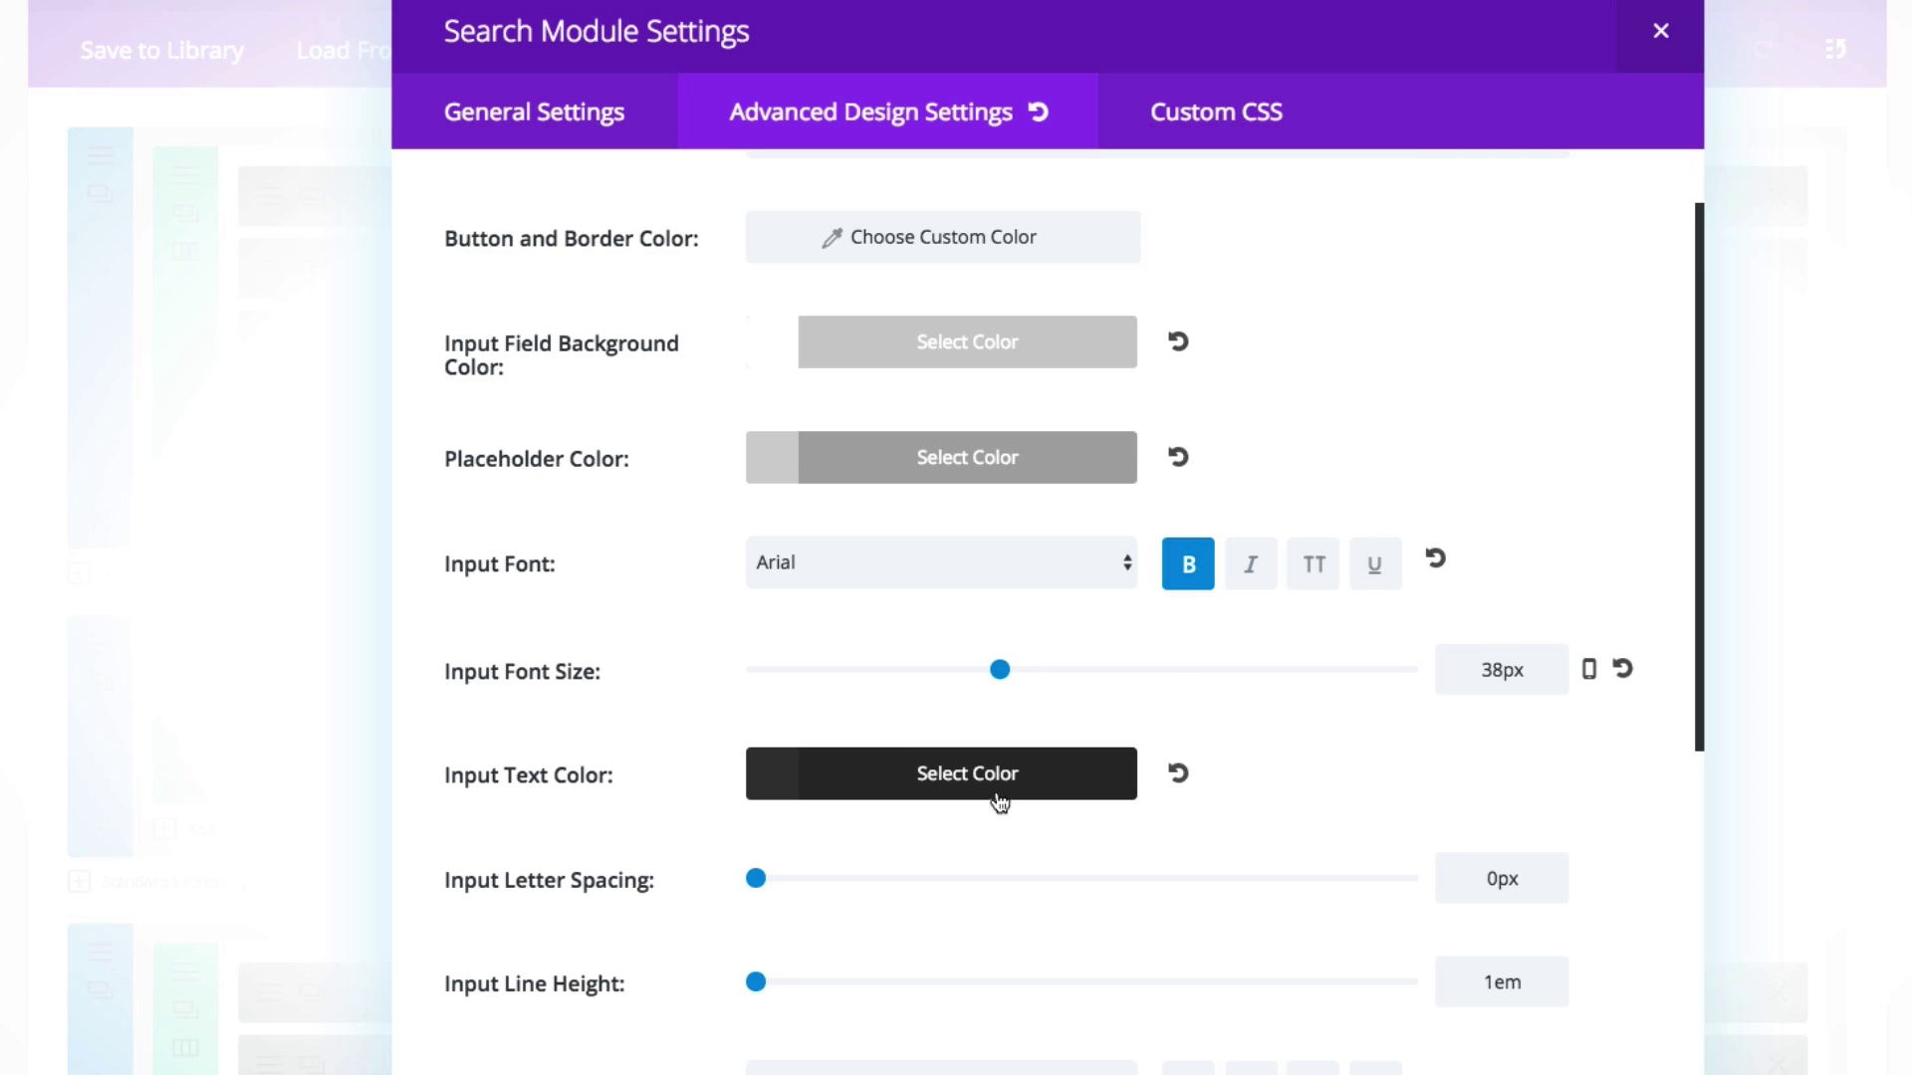
{"action": "scroll", "coordinate": [999, 802], "scroll_direction": "down", "scroll_amount": 2}
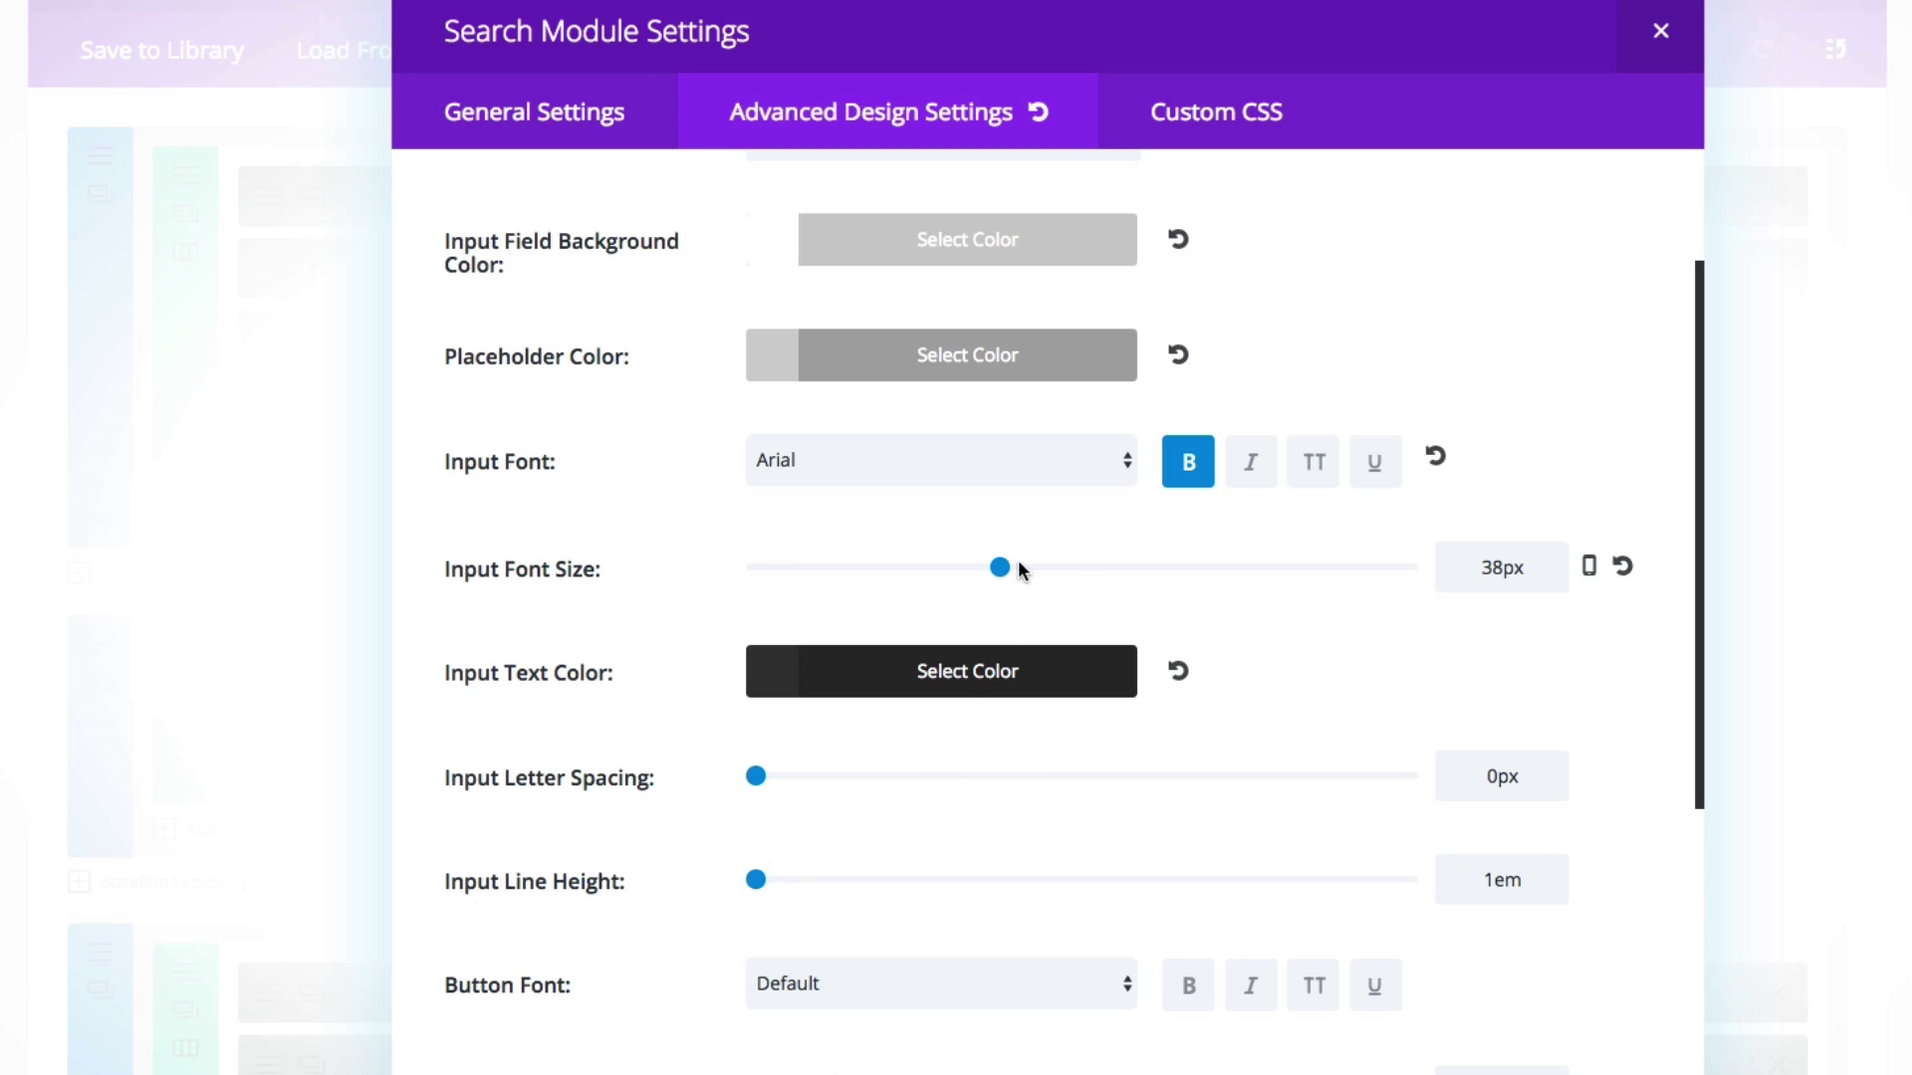
{"action": "scroll", "coordinate": [523, 737], "scroll_direction": "down", "scroll_amount": 3}
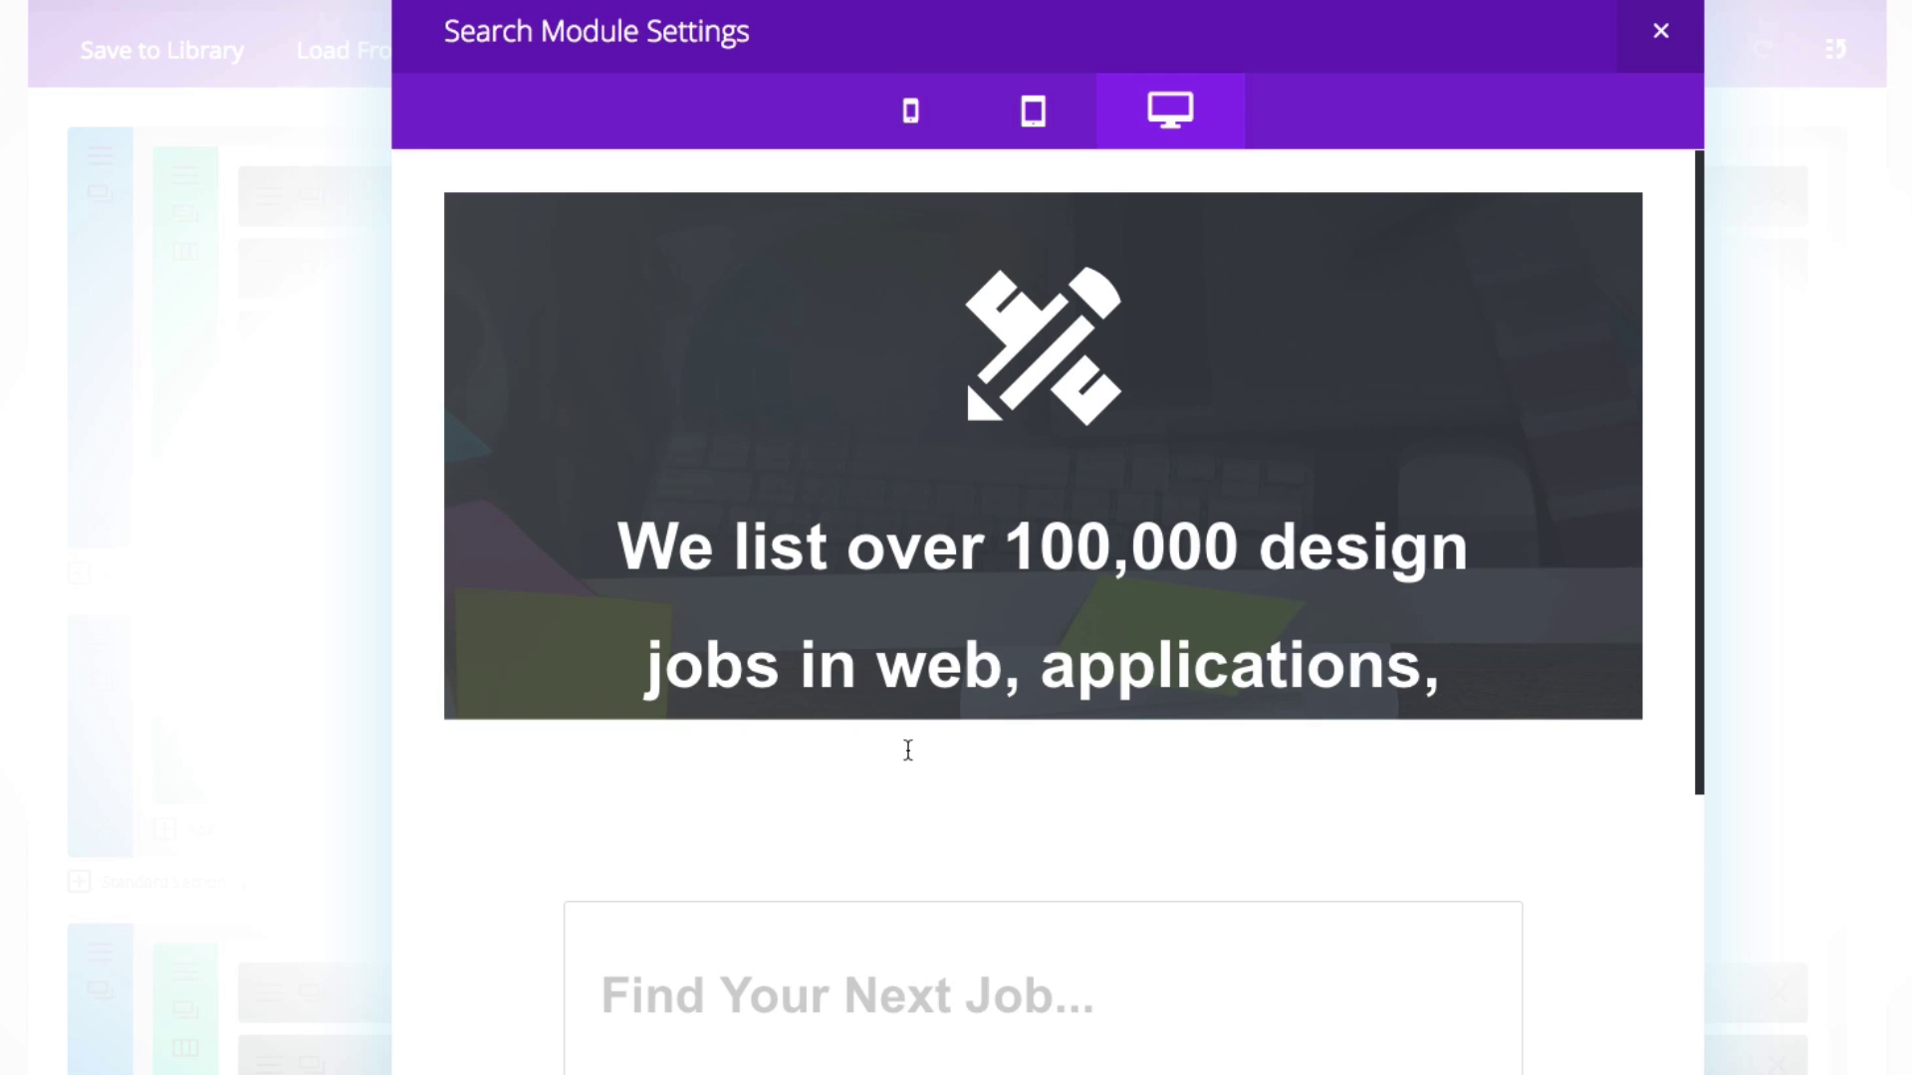
{"action": "scroll", "coordinate": [801, 971], "scroll_direction": "down", "scroll_amount": 3}
{"action": "left_click", "coordinate": [802, 802]}
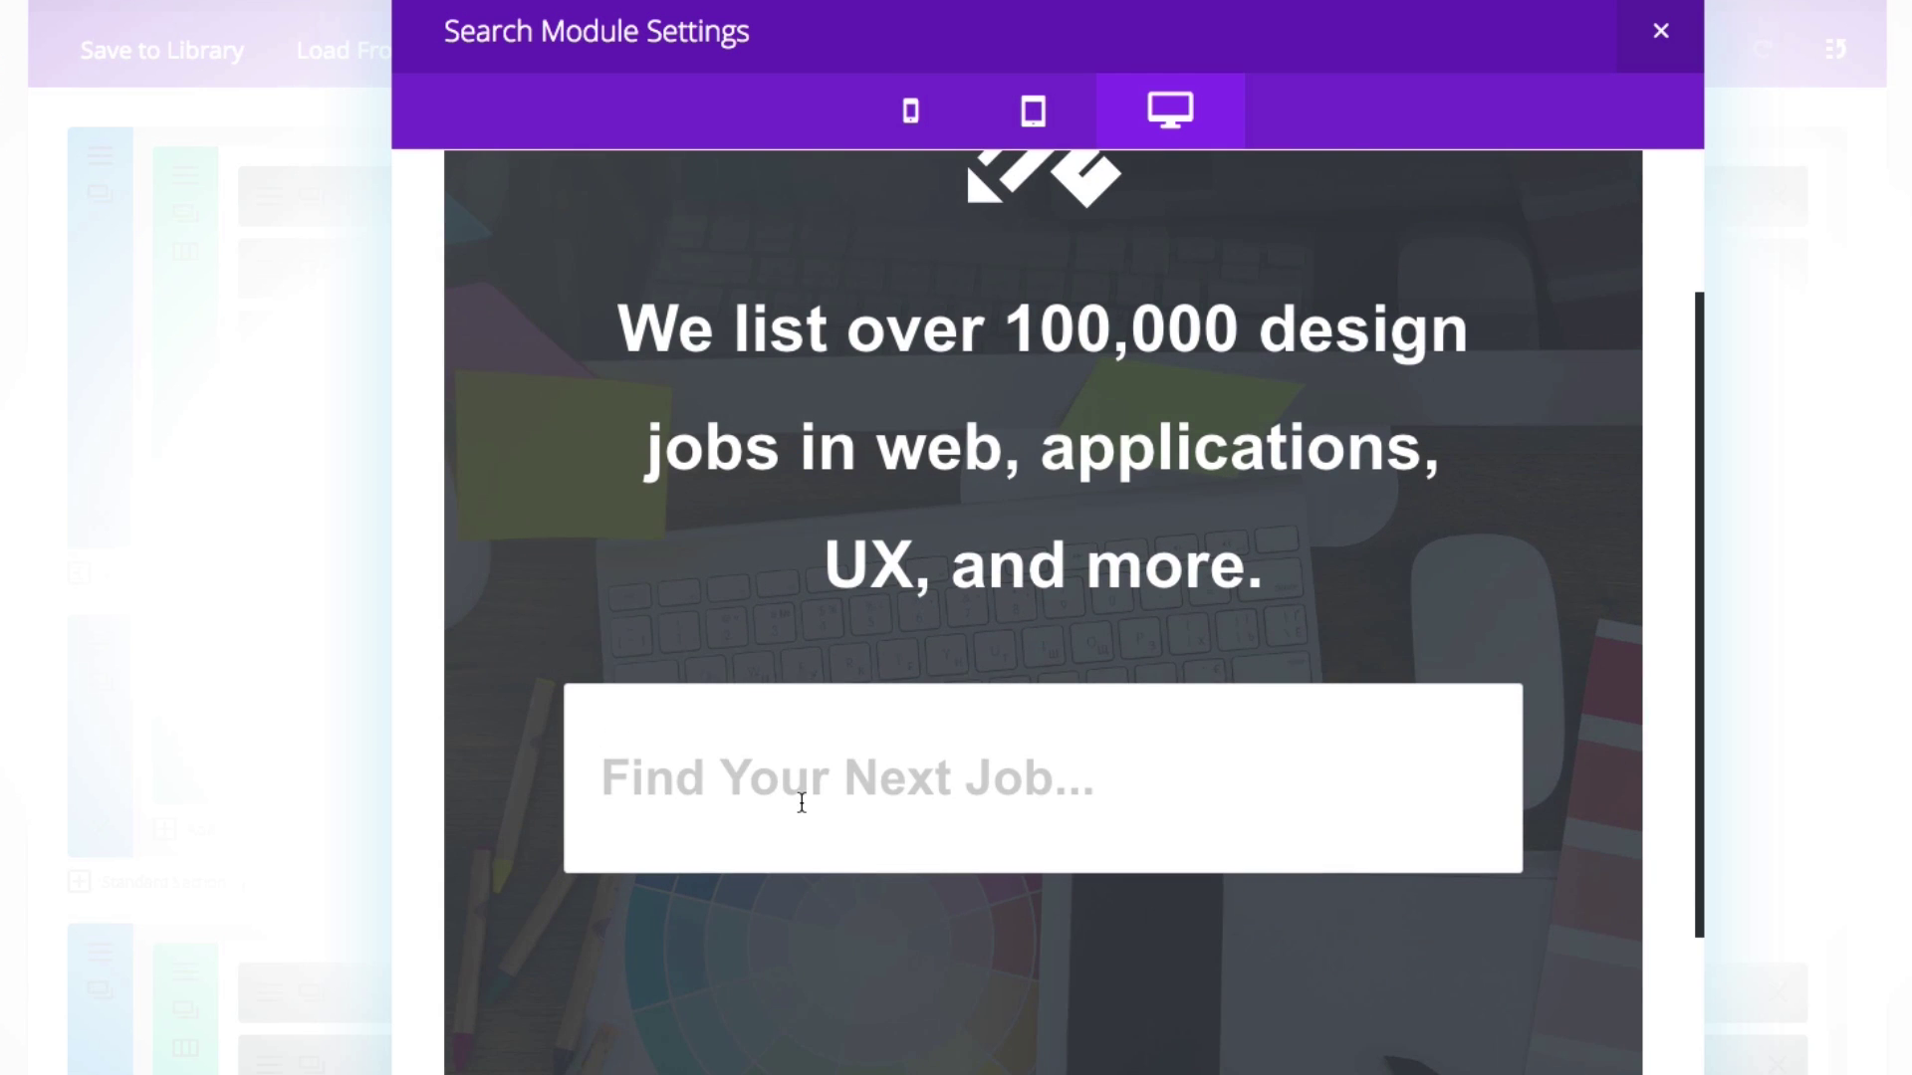
{"action": "type", "text": "Text"}
{"action": "key", "text": "BackSpace"}
{"action": "key", "text": "BackSpace"}
{"action": "key", "text": "BackSpace"}
{"action": "key", "text": "BackSpace"}
Step: Close the preview and review design settings down to the 50px Custom Padding
{"action": "left_click", "coordinate": [1016, 1066]}
{"action": "scroll", "coordinate": [695, 558], "scroll_direction": "down", "scroll_amount": 2}
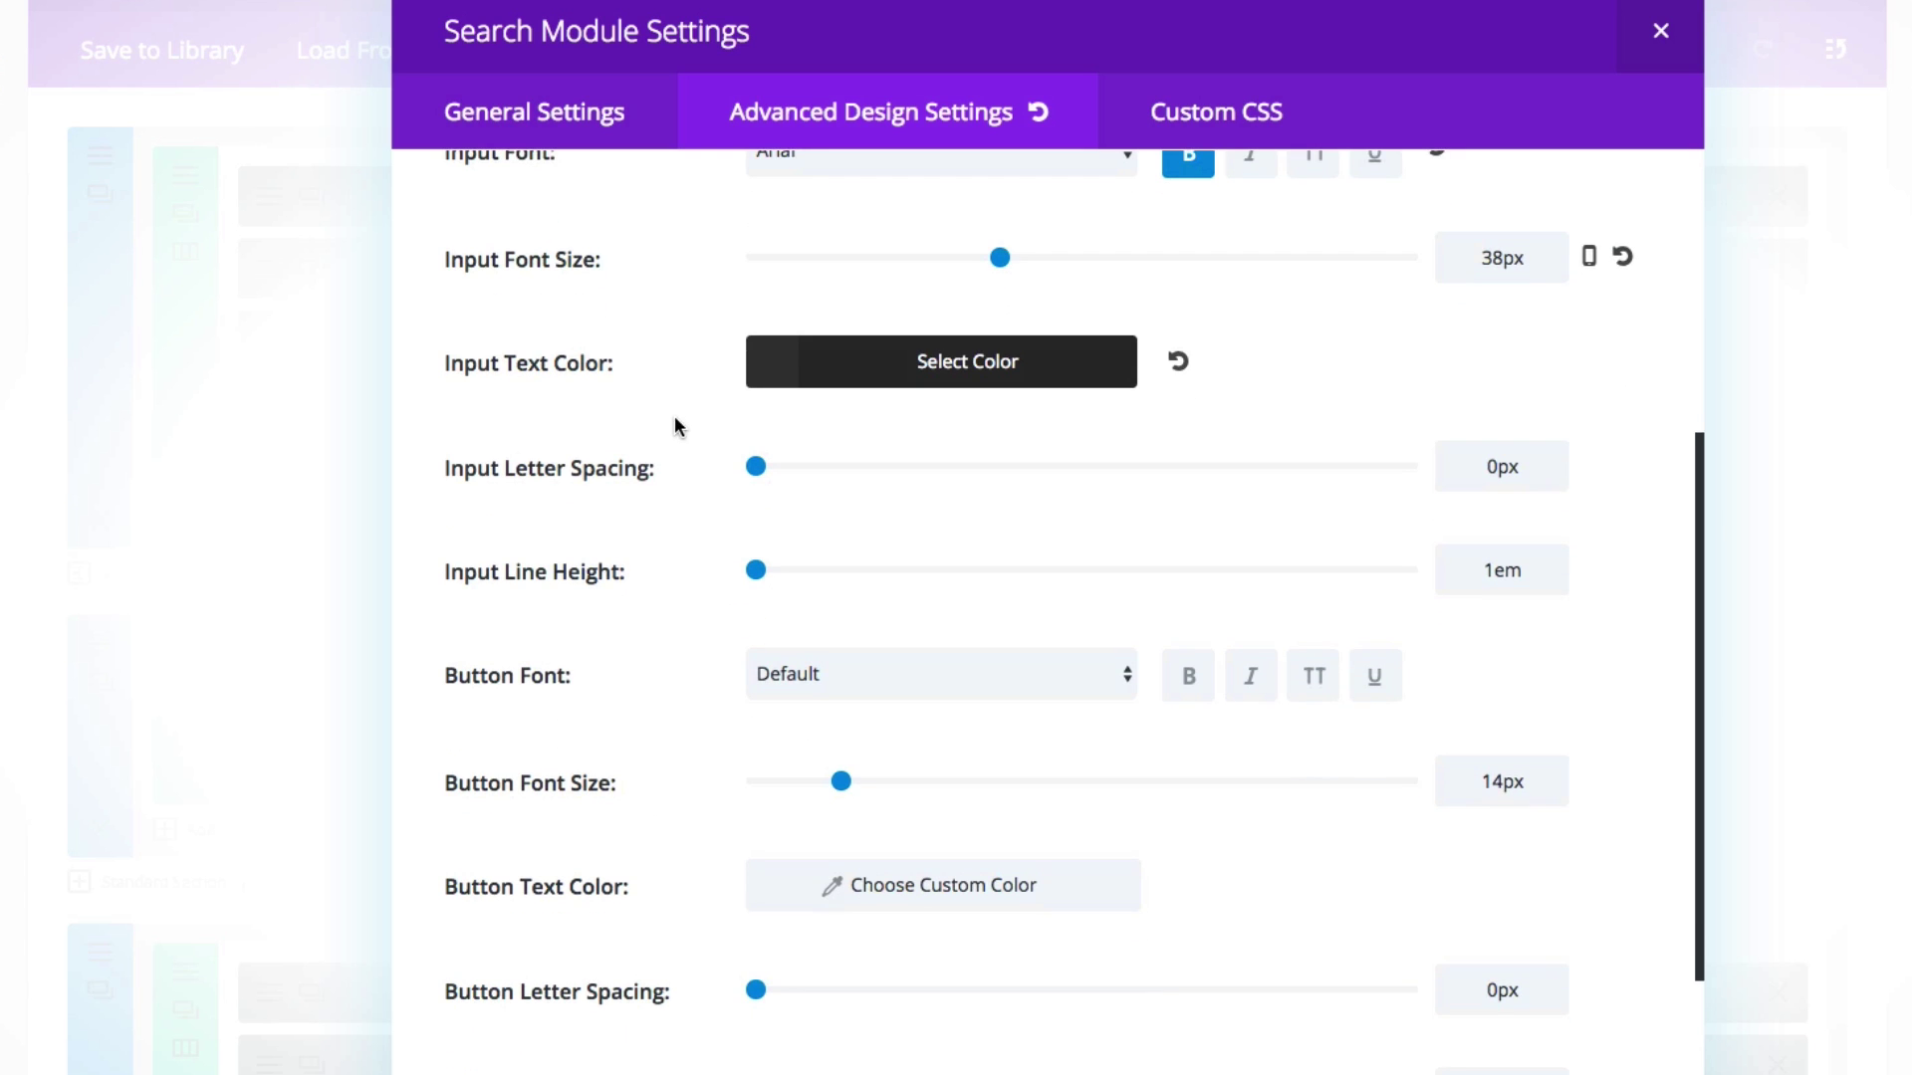
{"action": "scroll", "coordinate": [676, 565], "scroll_direction": "down", "scroll_amount": 4}
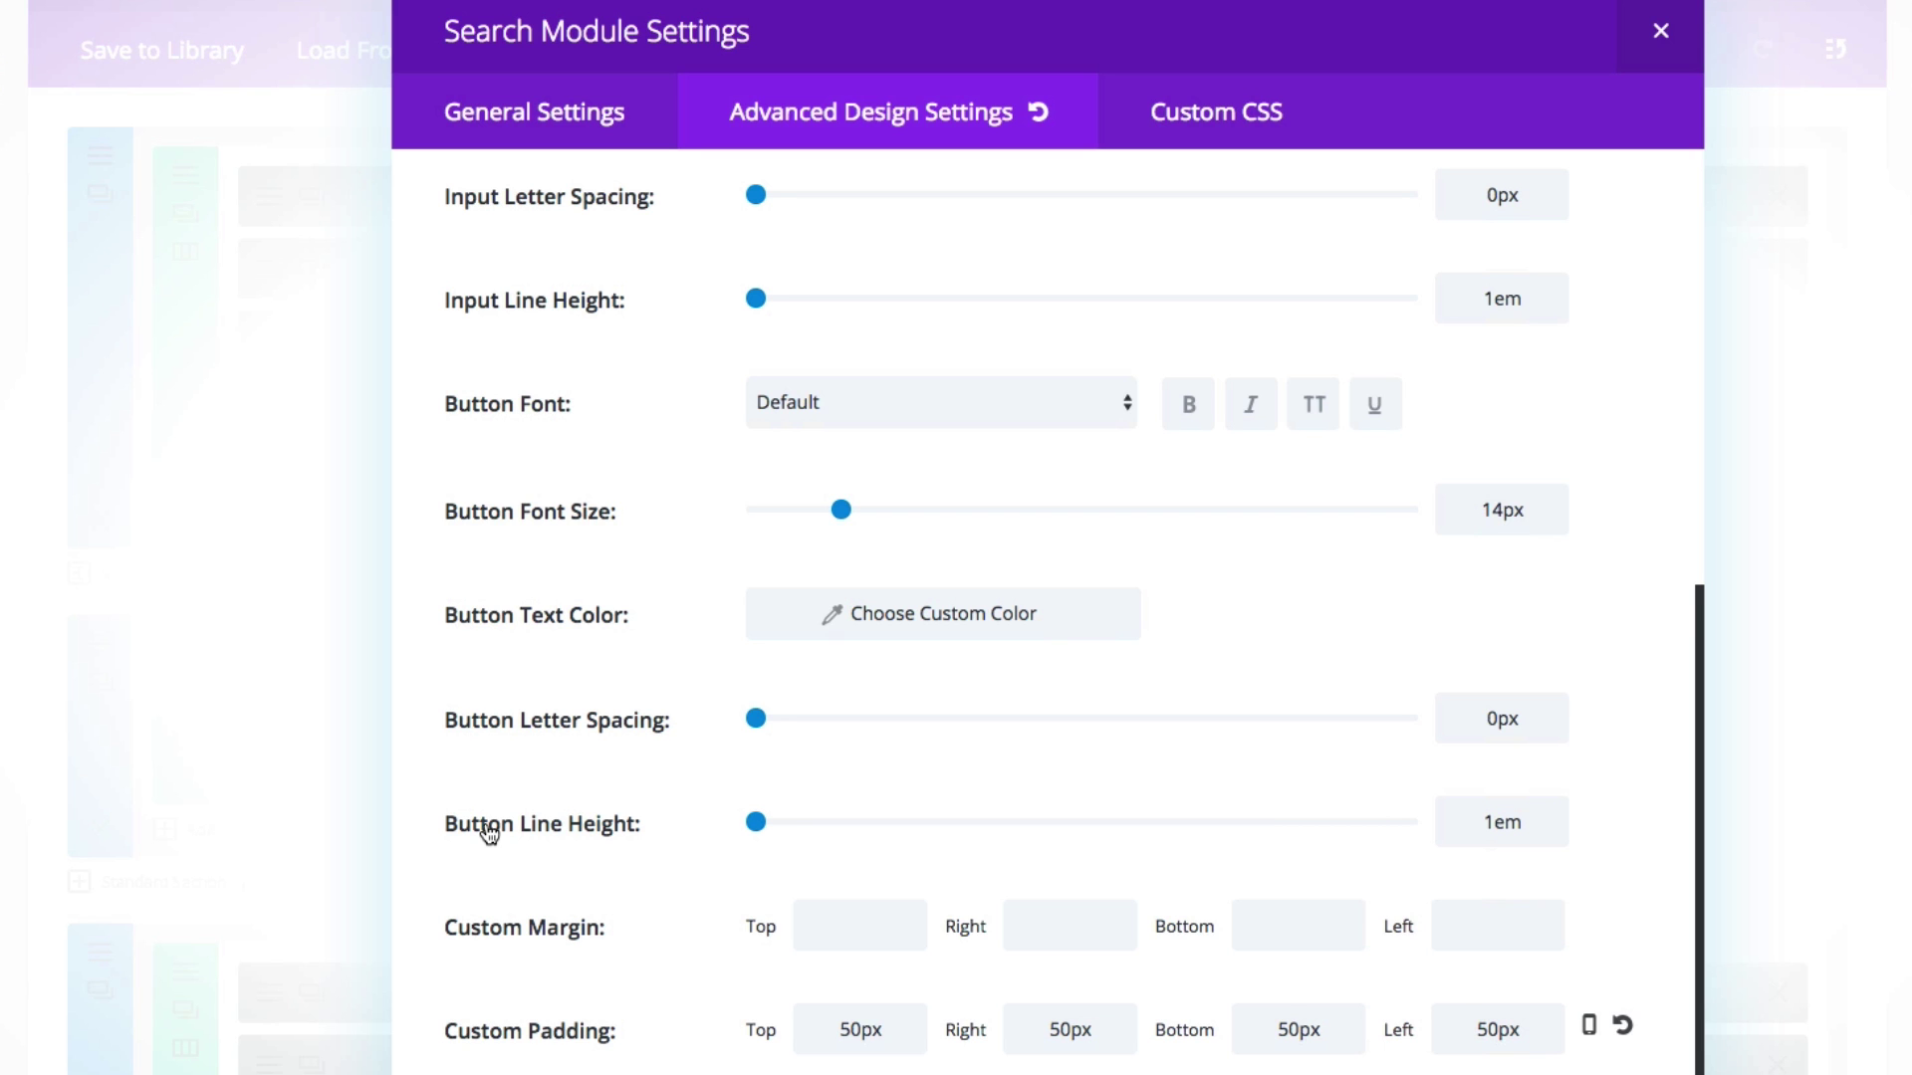
{"action": "scroll", "coordinate": [514, 856], "scroll_direction": "down", "scroll_amount": 5}
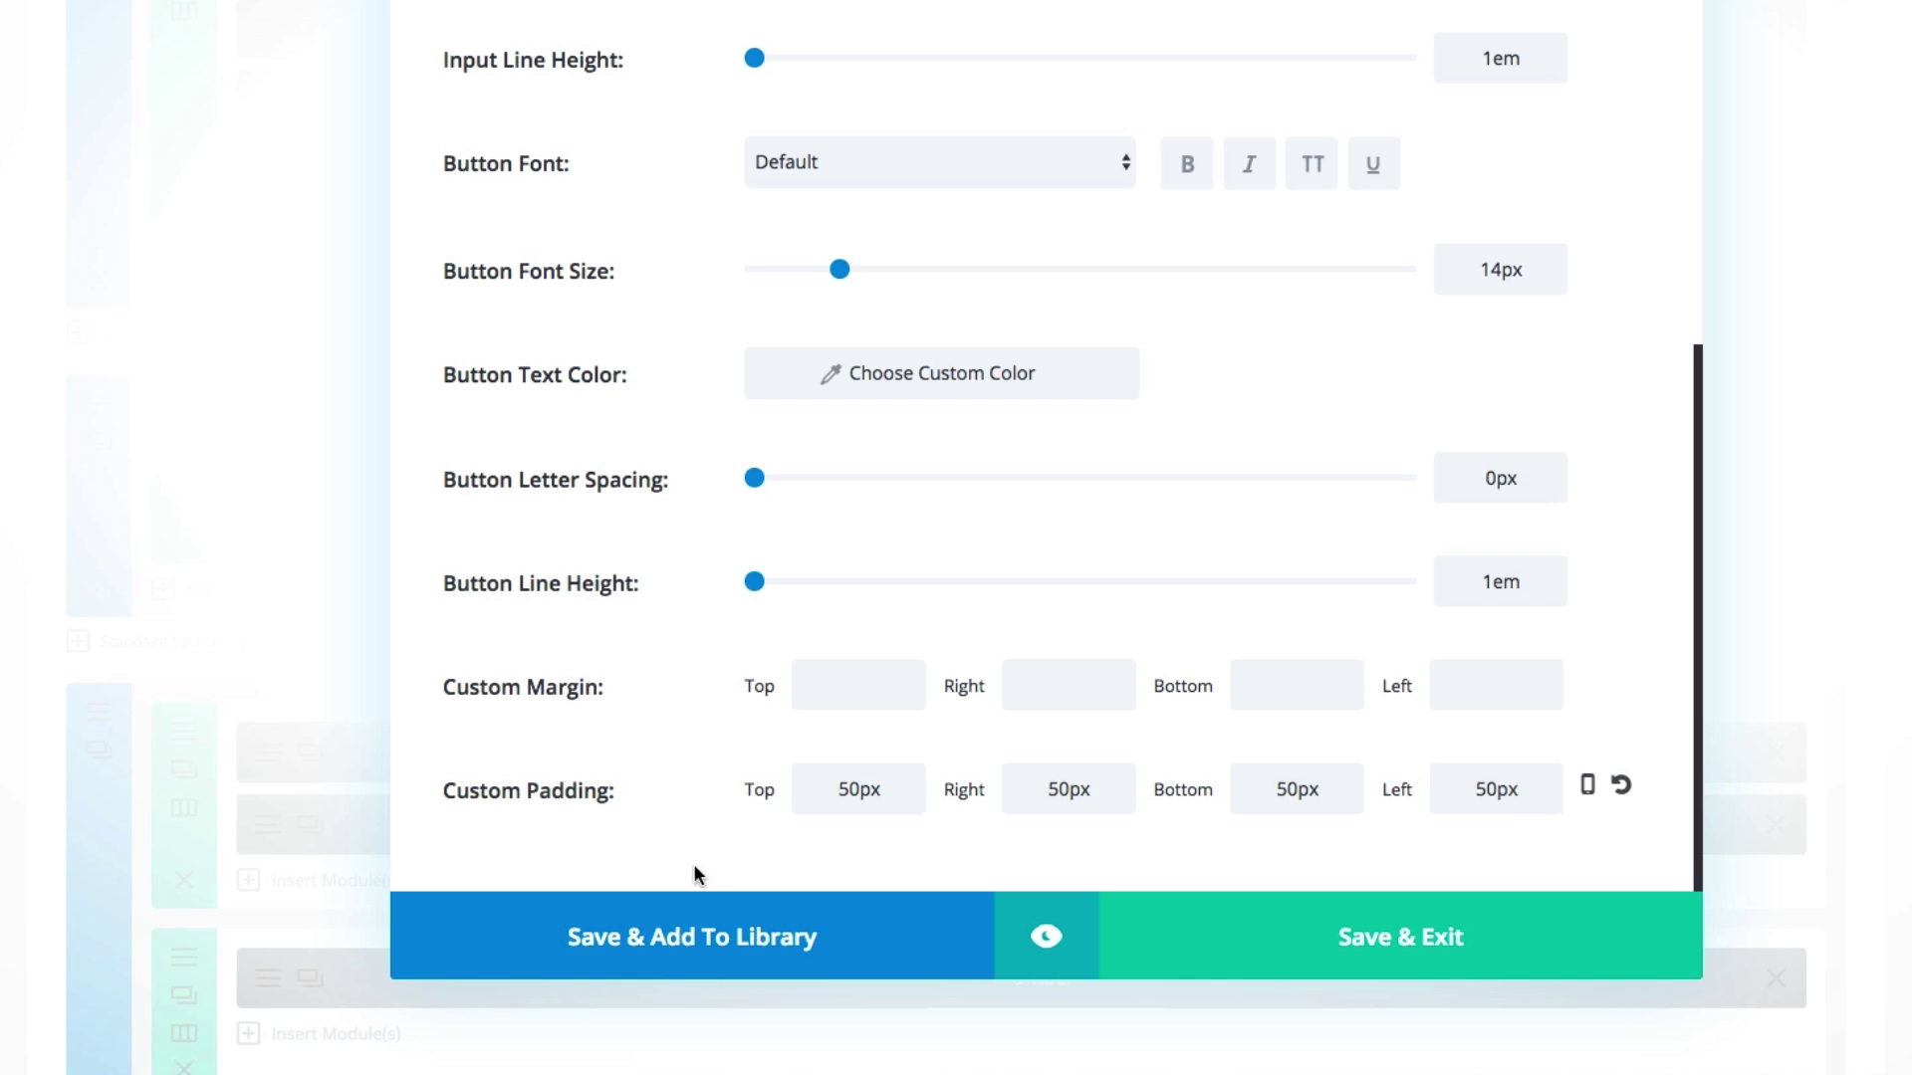
{"action": "left_click", "coordinate": [1046, 937]}
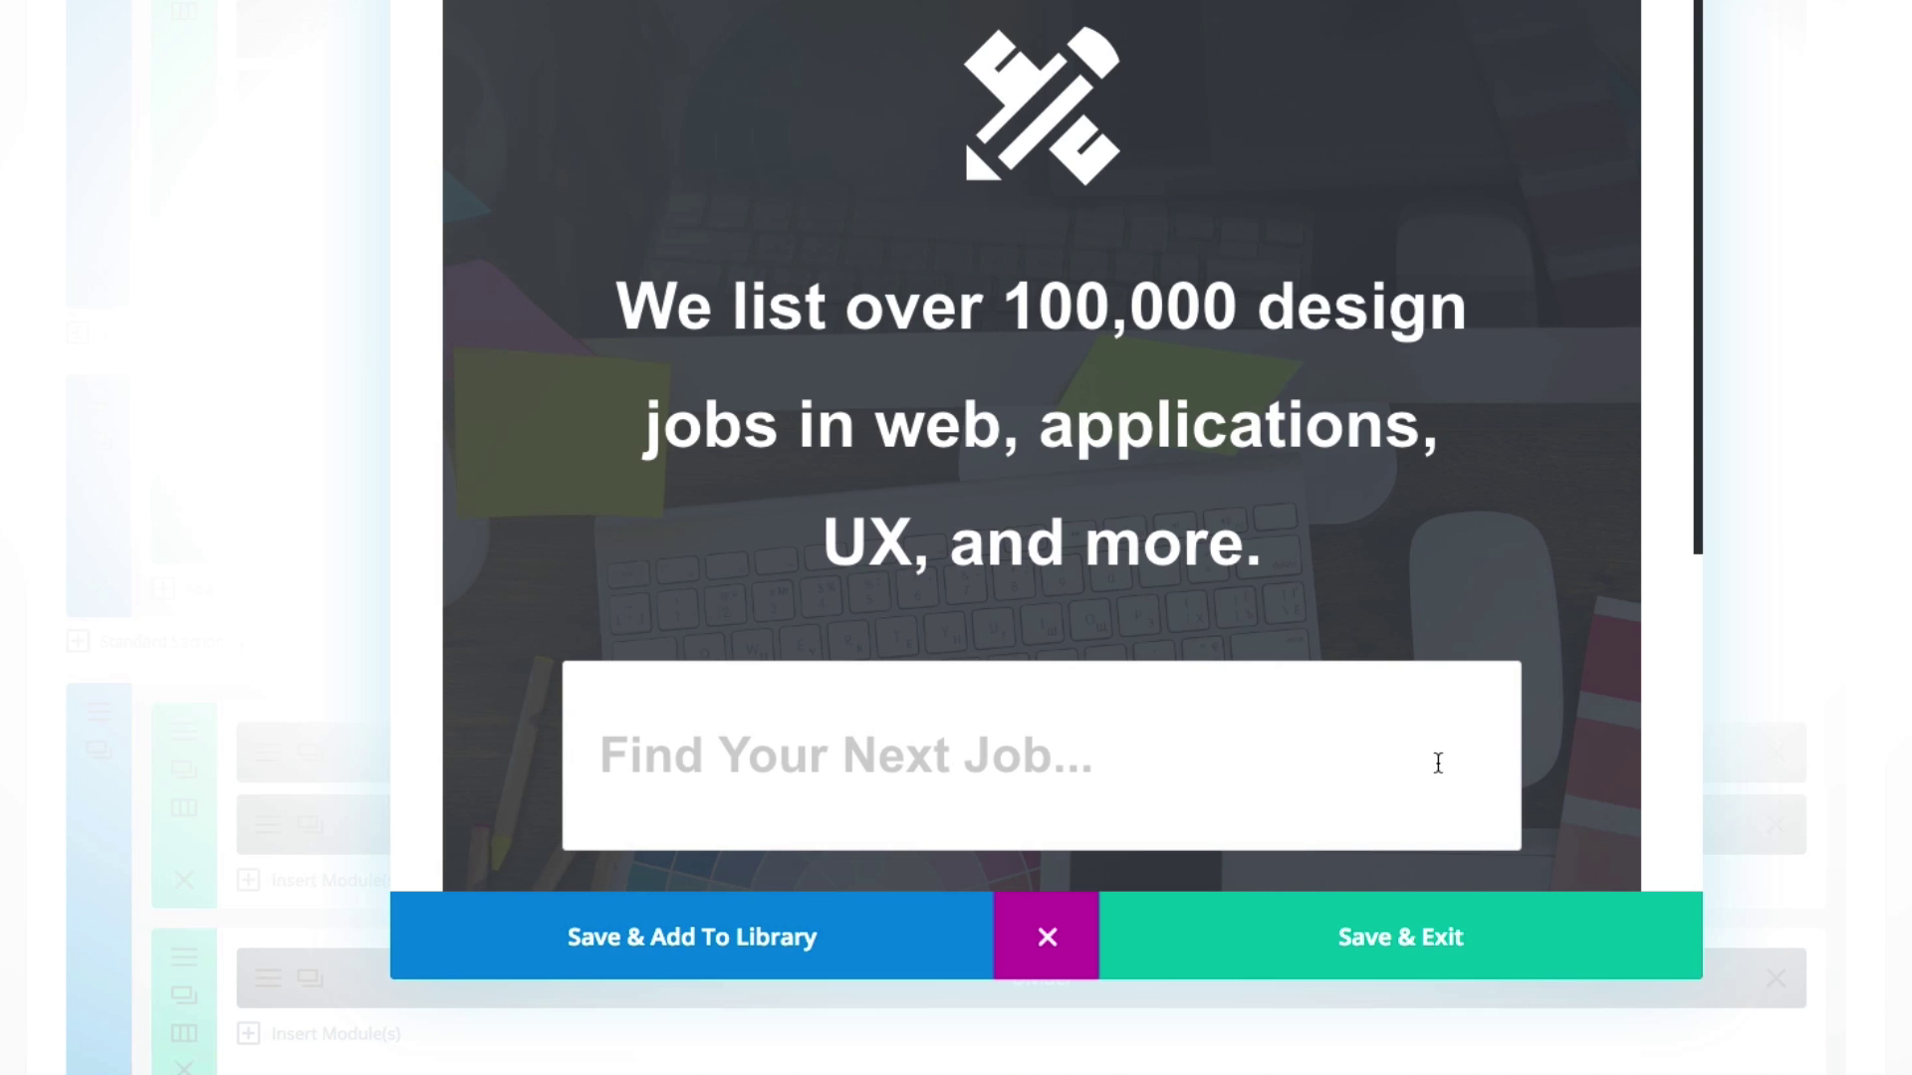
{"action": "scroll", "coordinate": [1434, 773], "scroll_direction": "down", "scroll_amount": 2}
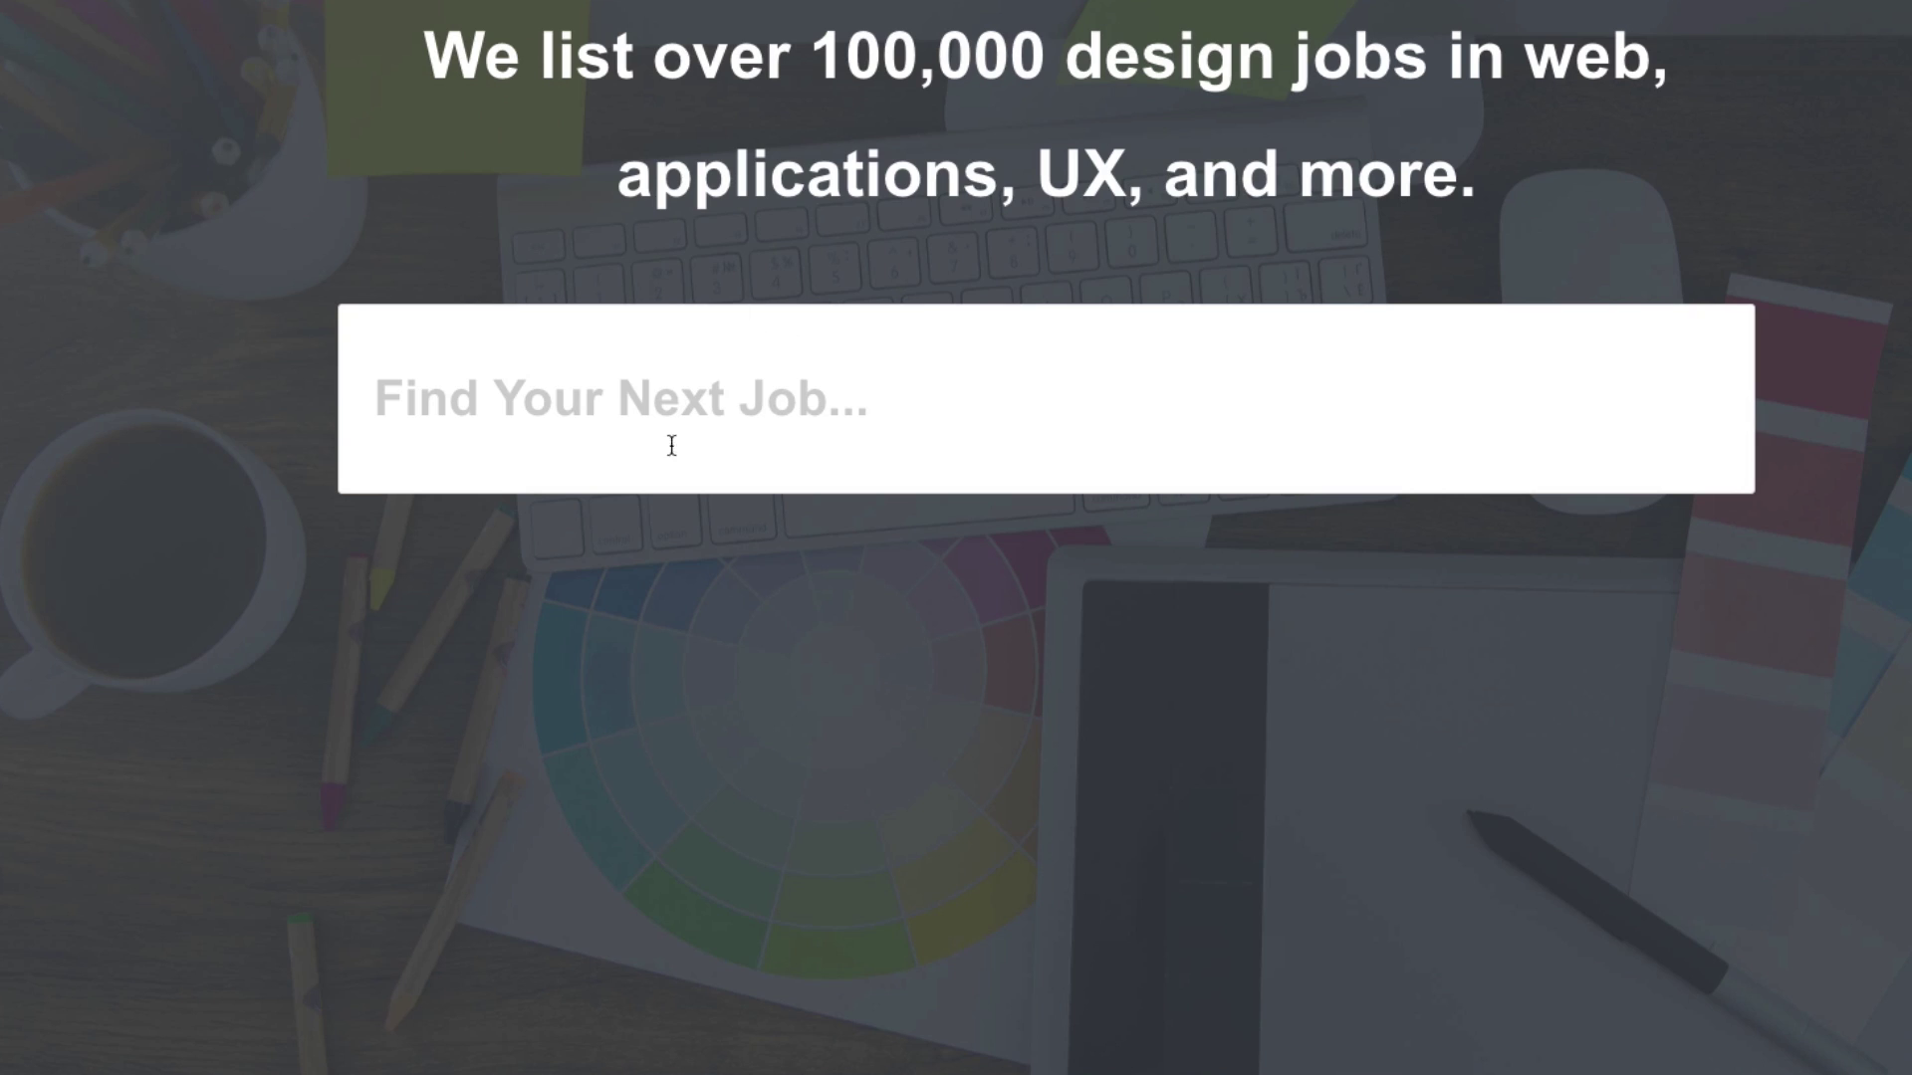
{"action": "left_click", "coordinate": [786, 397]}
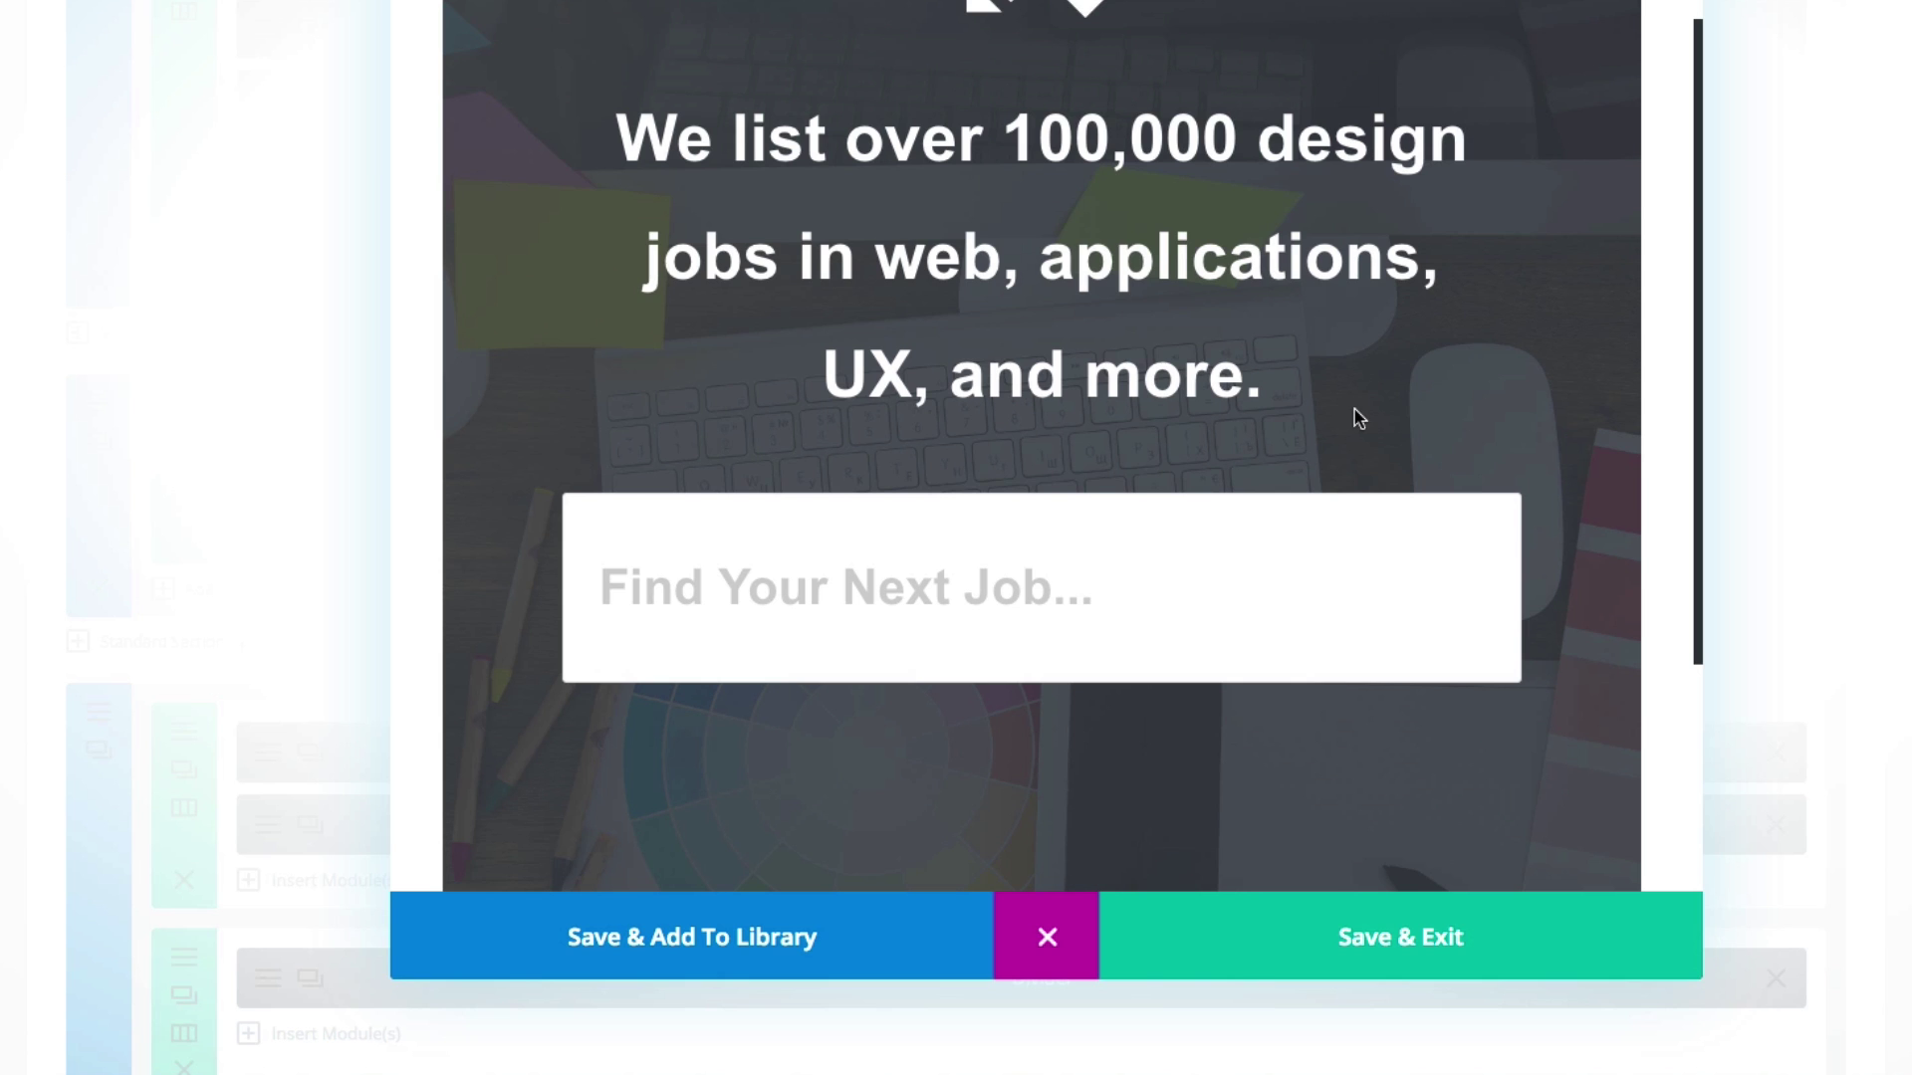
{"action": "scroll", "coordinate": [1358, 414], "scroll_direction": "down", "scroll_amount": 3}
{"action": "scroll", "coordinate": [1358, 415], "scroll_direction": "up", "scroll_amount": 5}
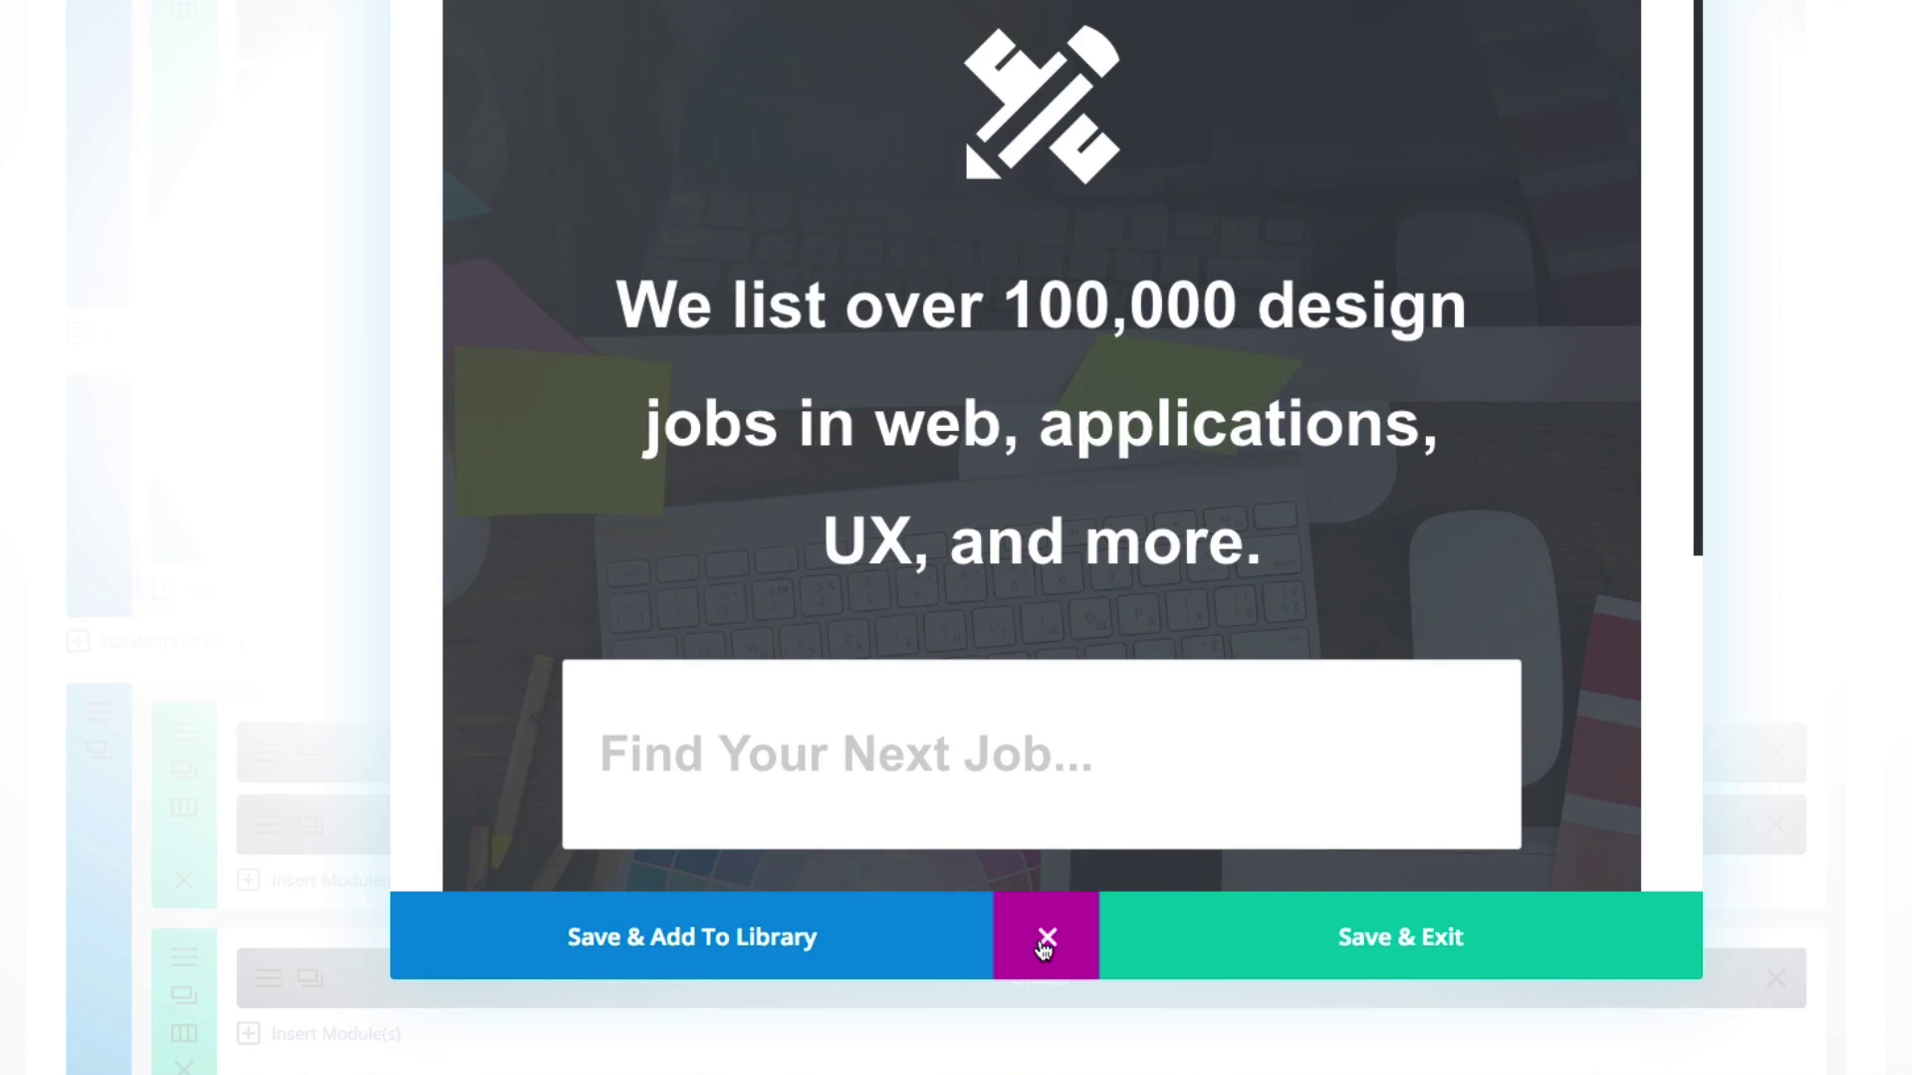
{"action": "left_click", "coordinate": [1043, 948]}
{"action": "scroll", "coordinate": [1335, 291], "scroll_direction": "up", "scroll_amount": 5}
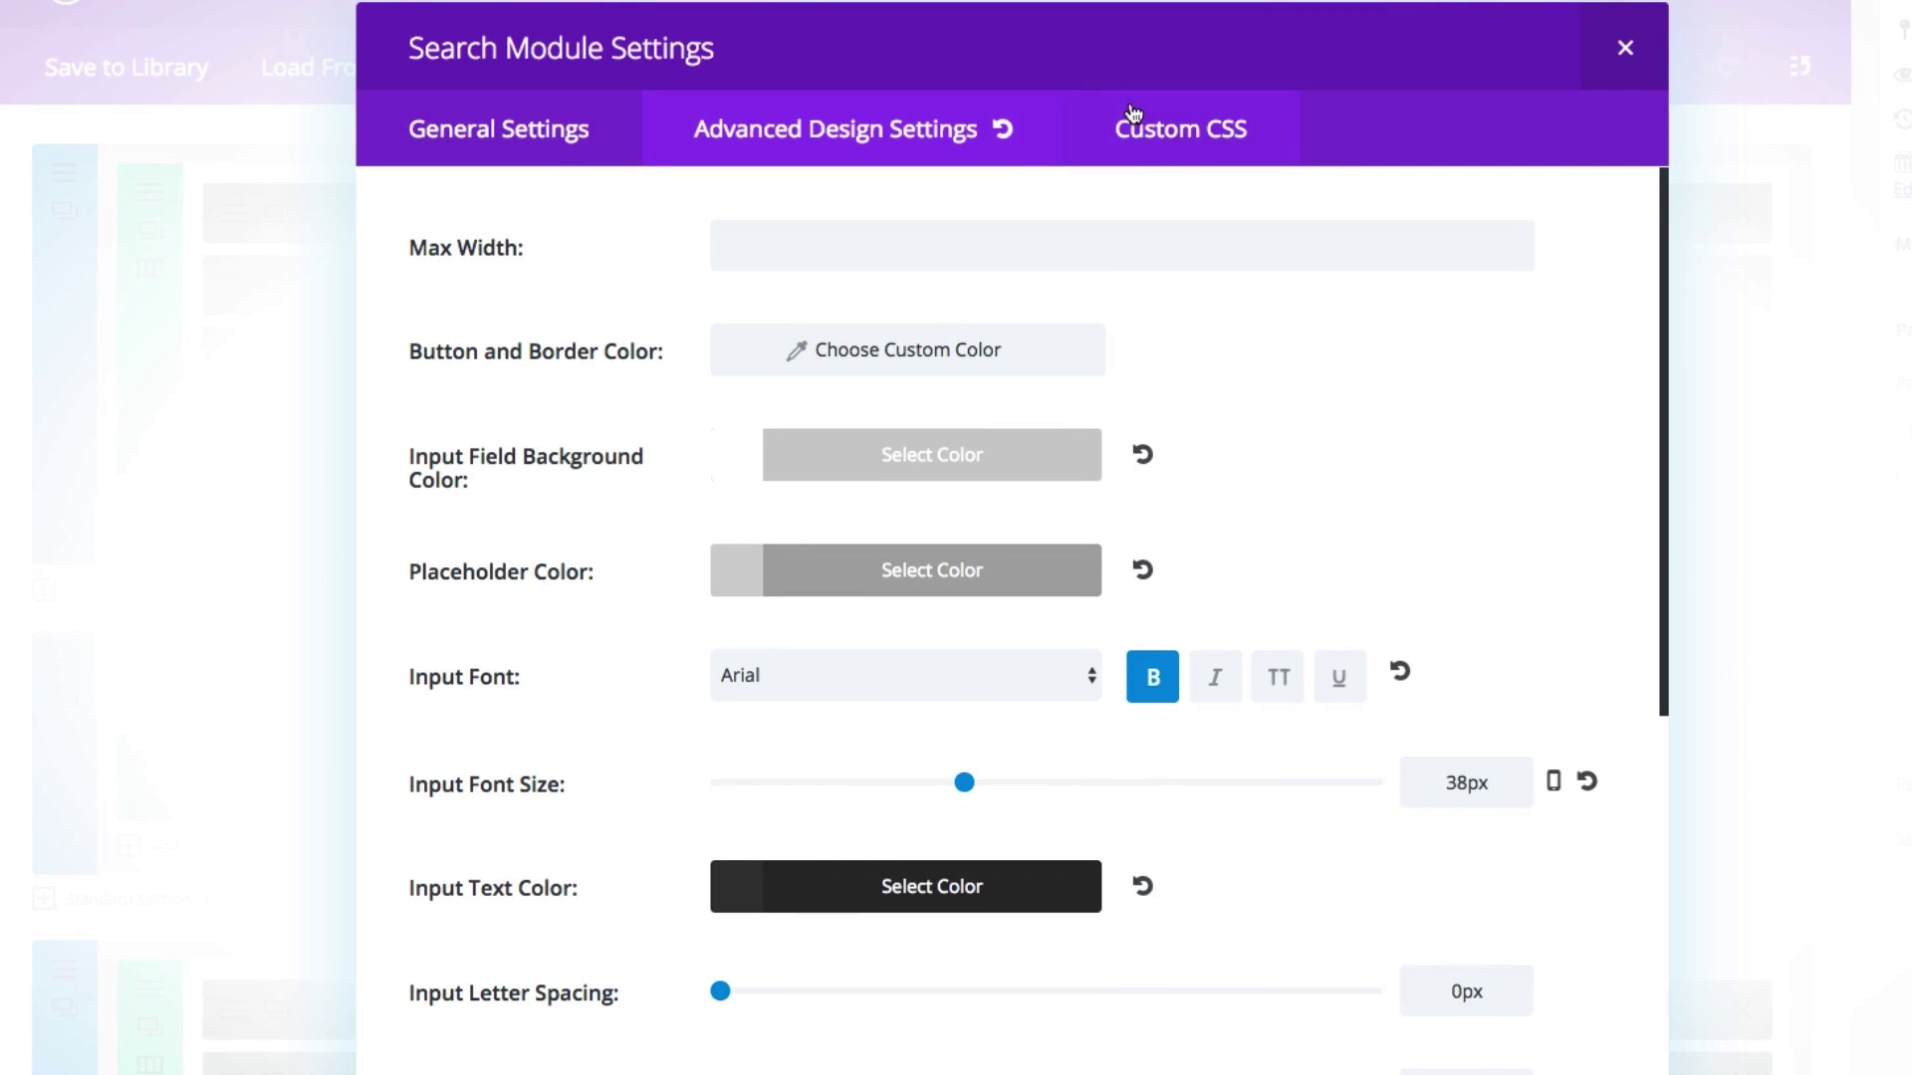
Step: Review the Search module's Custom CSS fields, including the Before CSS editor
{"action": "left_click", "coordinate": [1155, 129]}
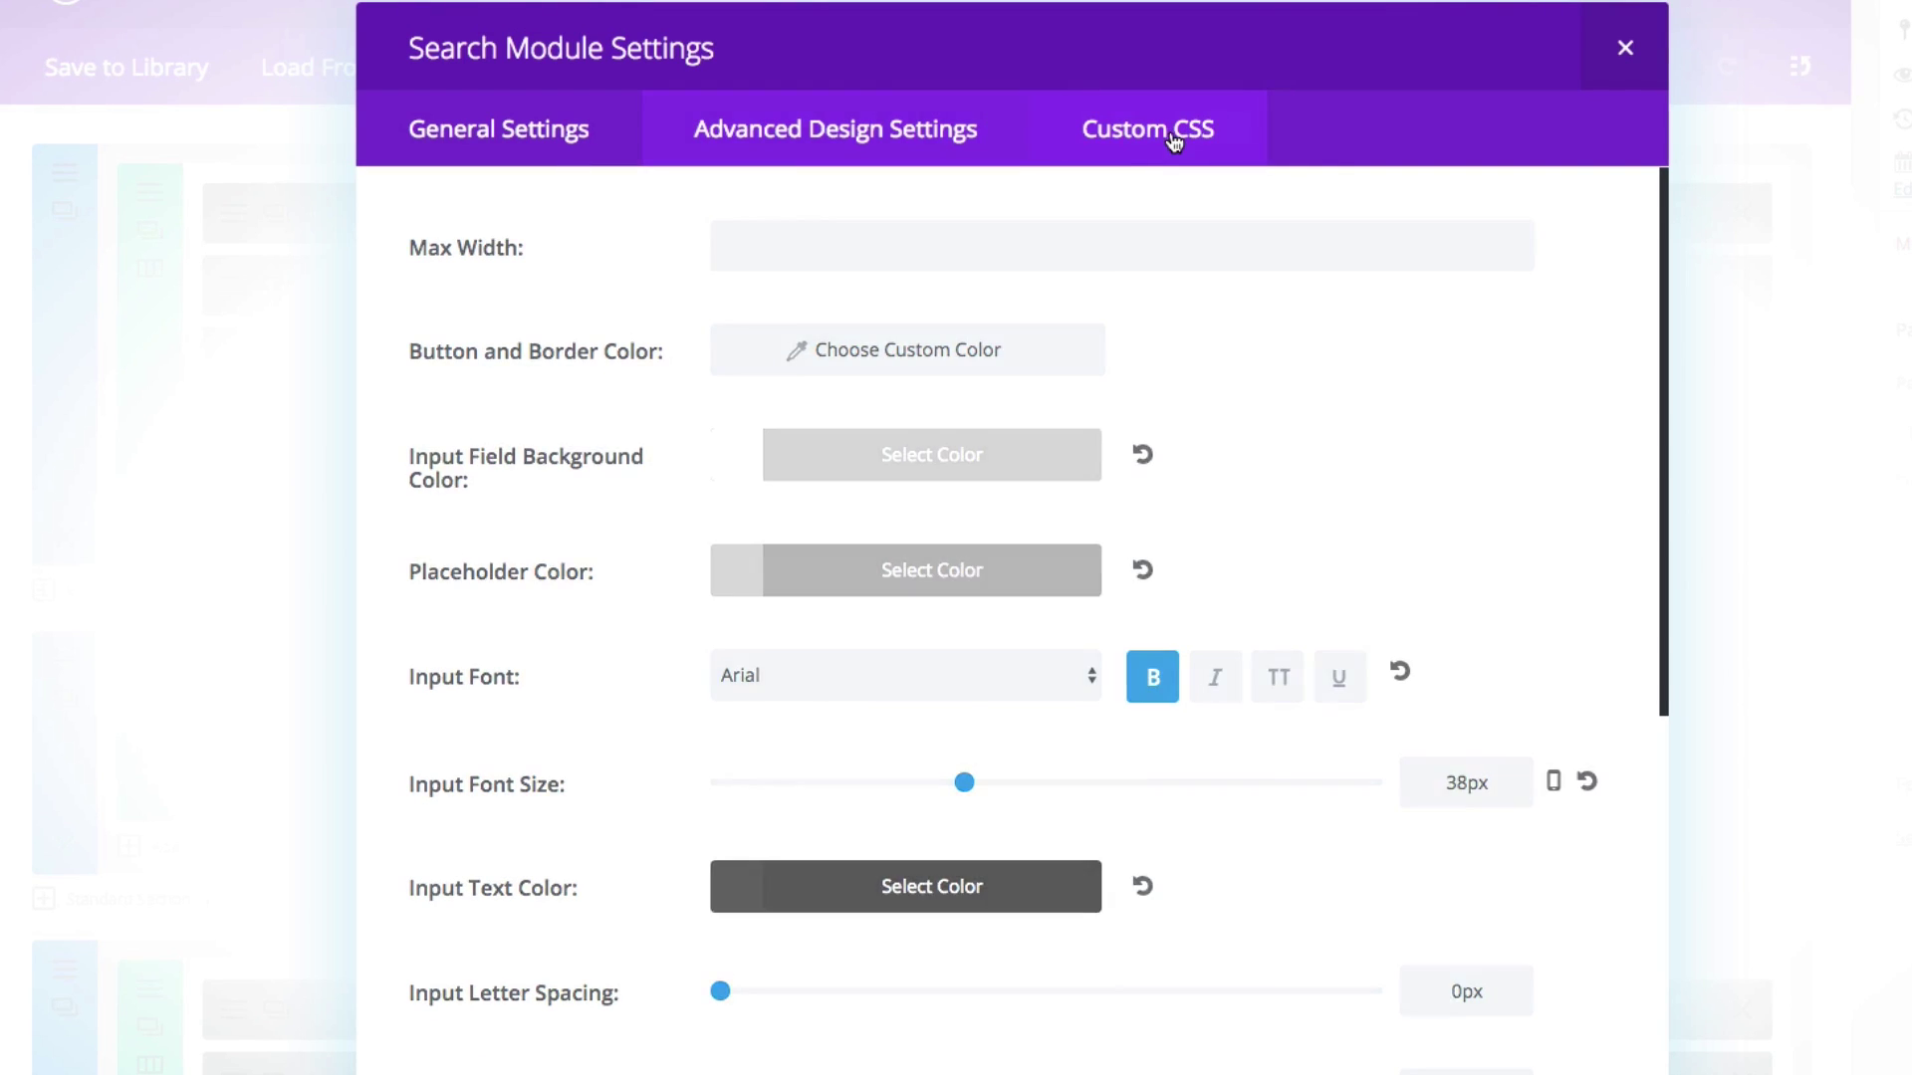
{"action": "scroll", "coordinate": [715, 565], "scroll_direction": "down", "scroll_amount": 1}
{"action": "left_click", "coordinate": [530, 543]}
{"action": "scroll", "coordinate": [717, 582], "scroll_direction": "down", "scroll_amount": 1}
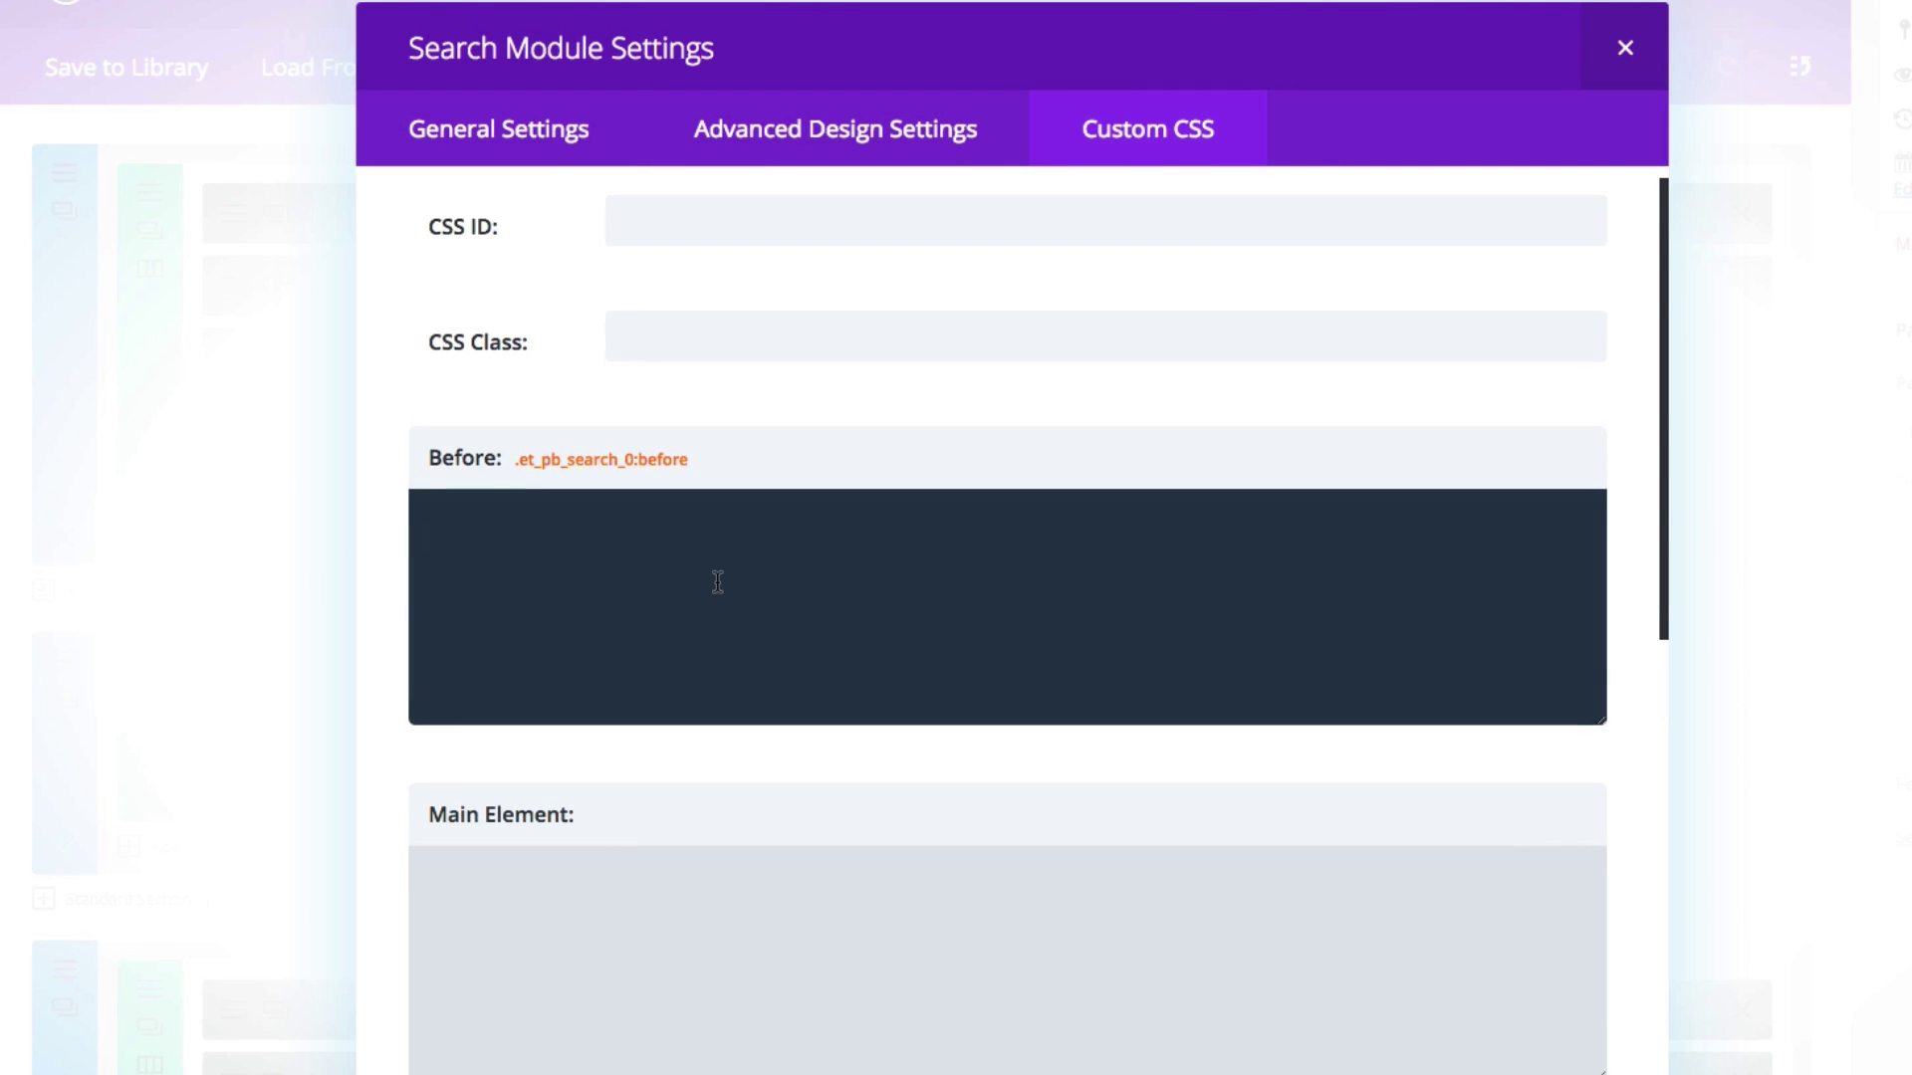
{"action": "scroll", "coordinate": [717, 581], "scroll_direction": "down", "scroll_amount": 5}
{"action": "scroll", "coordinate": [713, 683], "scroll_direction": "down", "scroll_amount": 4}
{"action": "scroll", "coordinate": [733, 730], "scroll_direction": "down", "scroll_amount": 5}
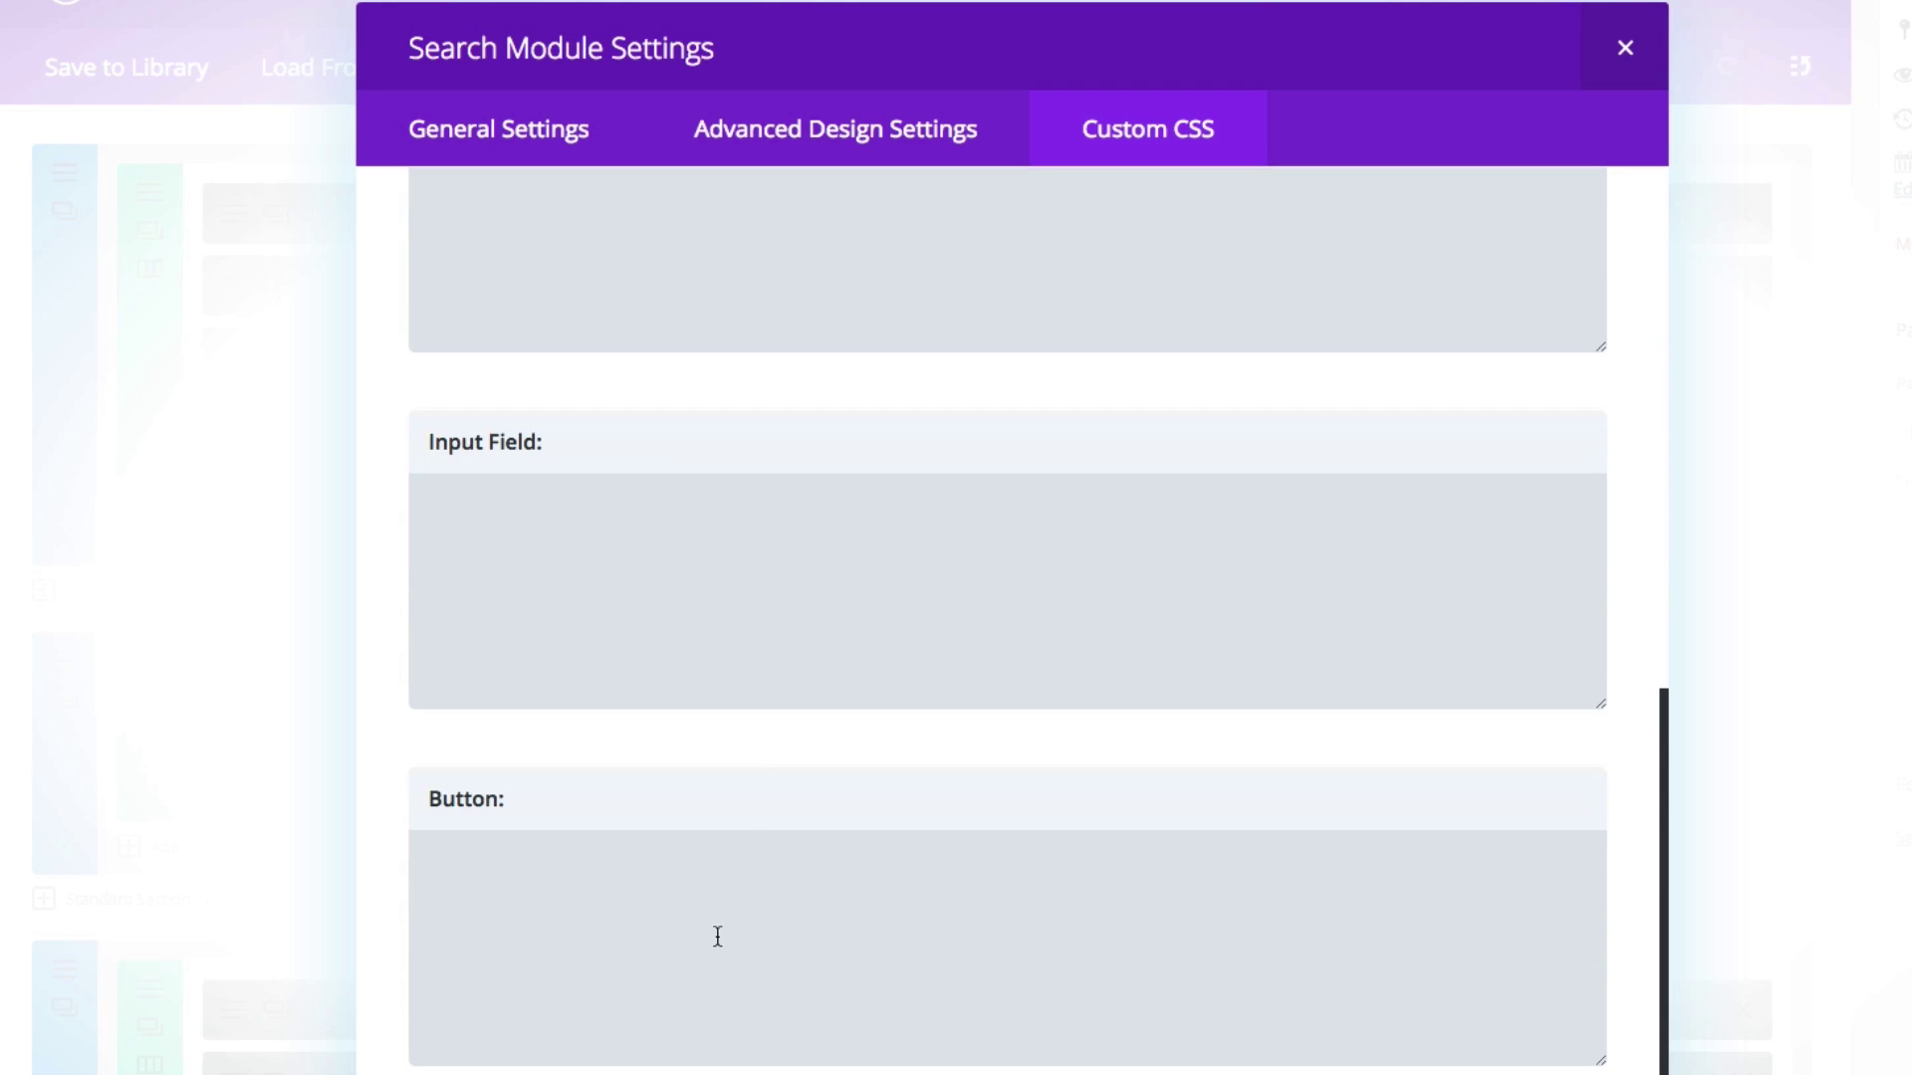
{"action": "scroll", "coordinate": [742, 941], "scroll_direction": "up", "scroll_amount": 15}
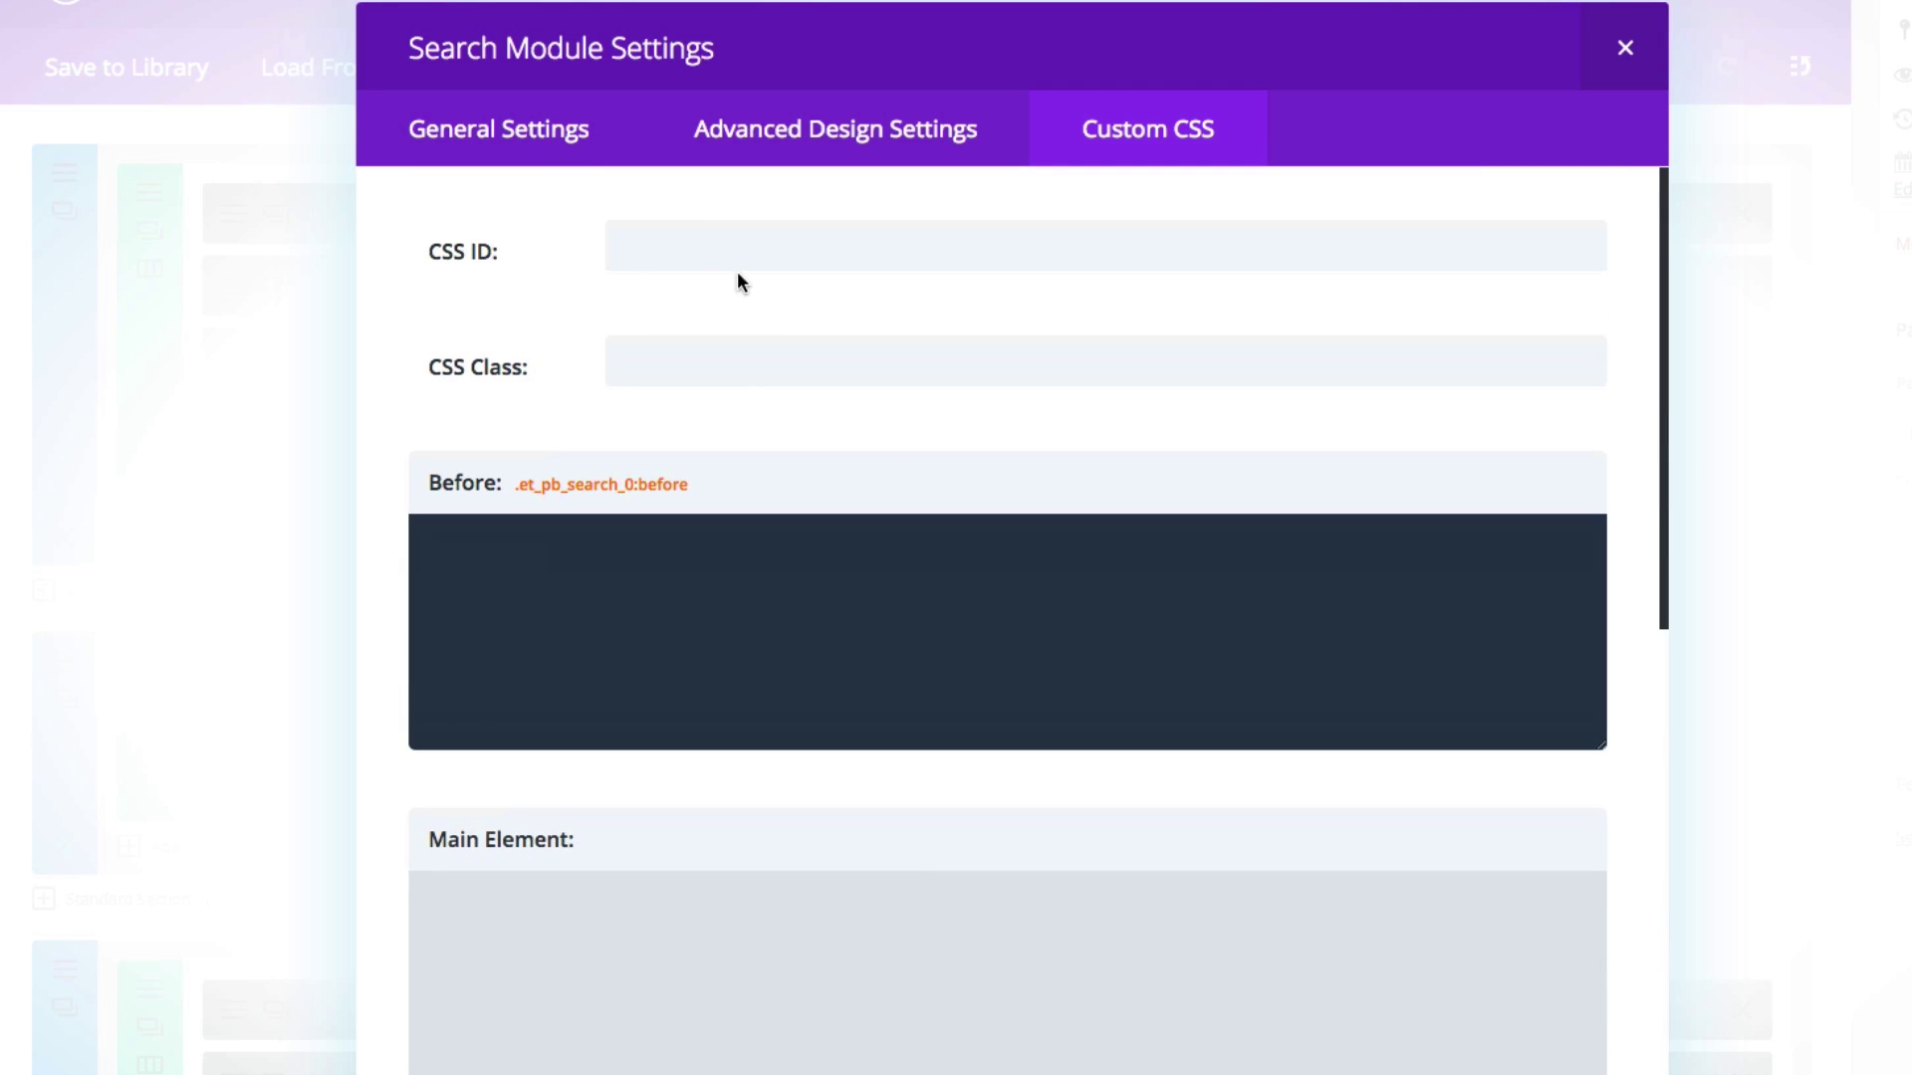
Step: Check the CSS ID and Class fields, save the module, and update the page
{"action": "left_click", "coordinate": [675, 251]}
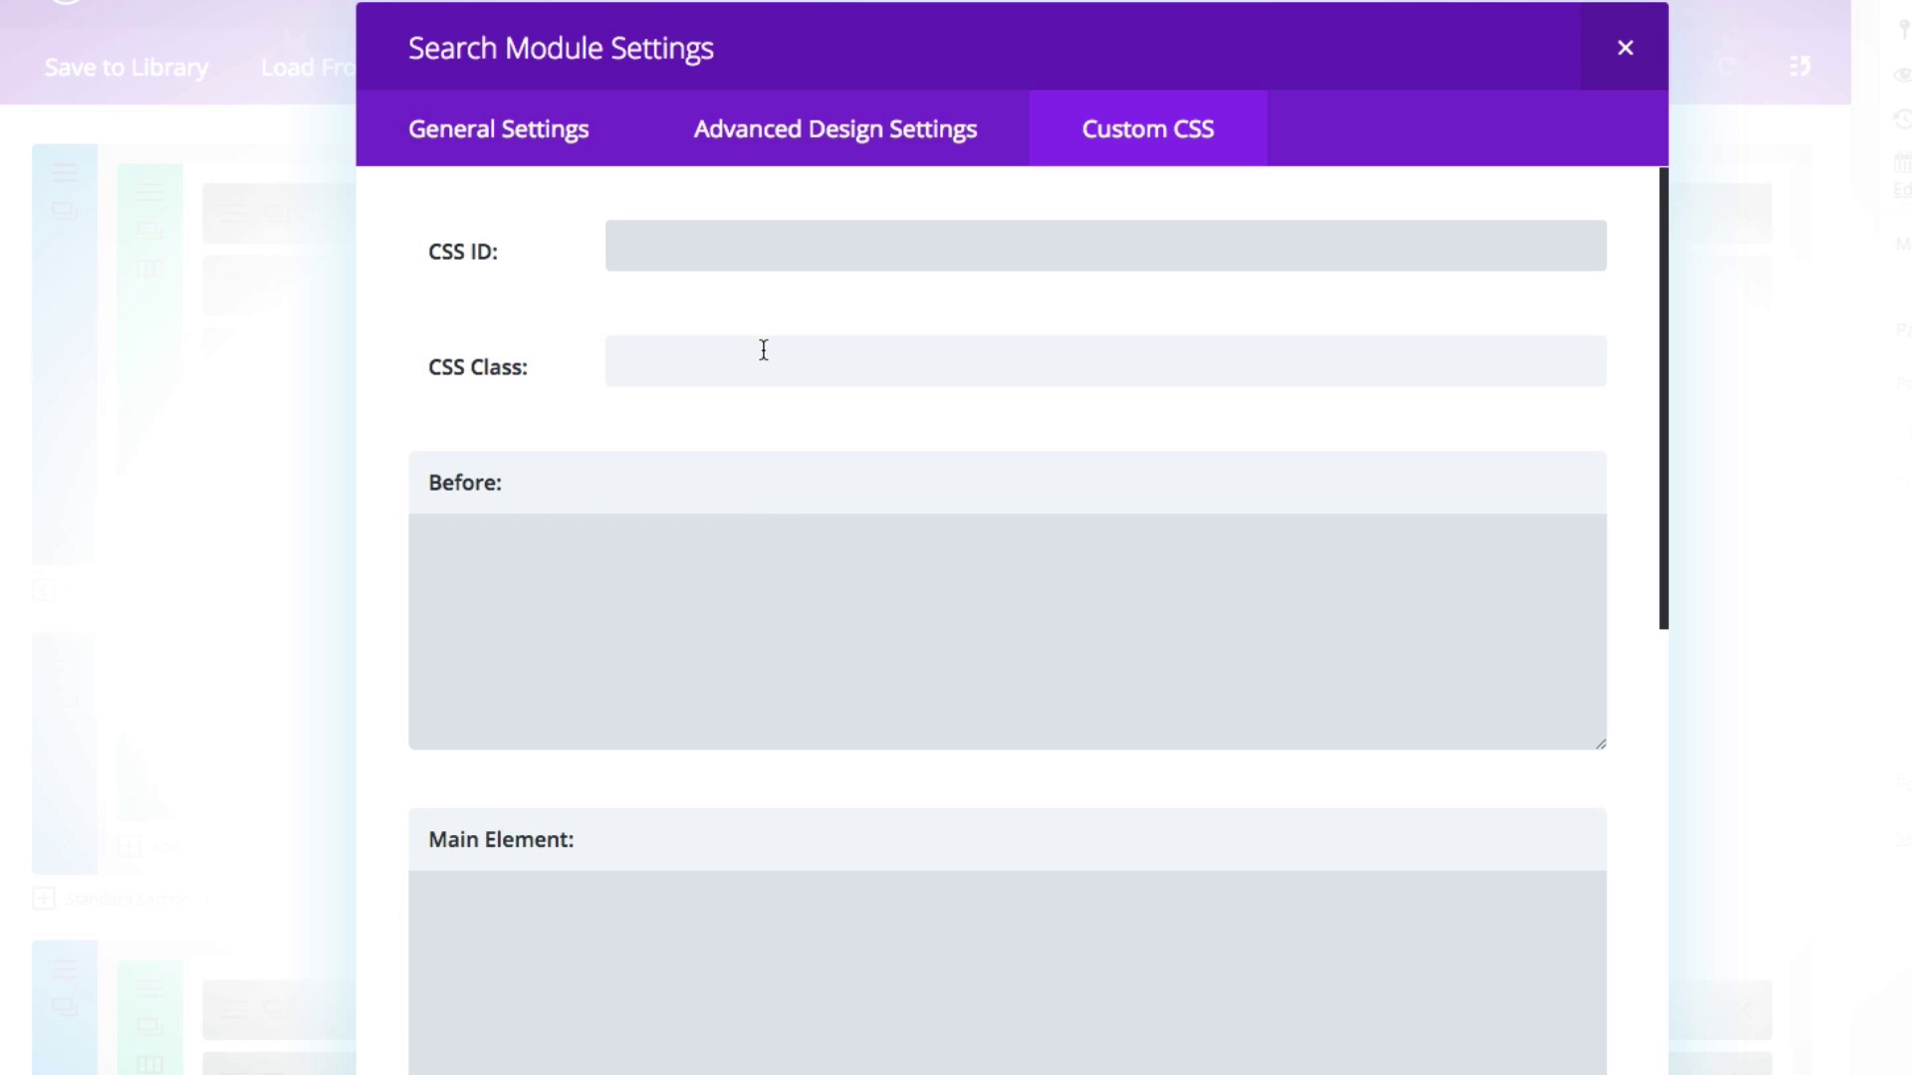
{"action": "left_click", "coordinate": [724, 379]}
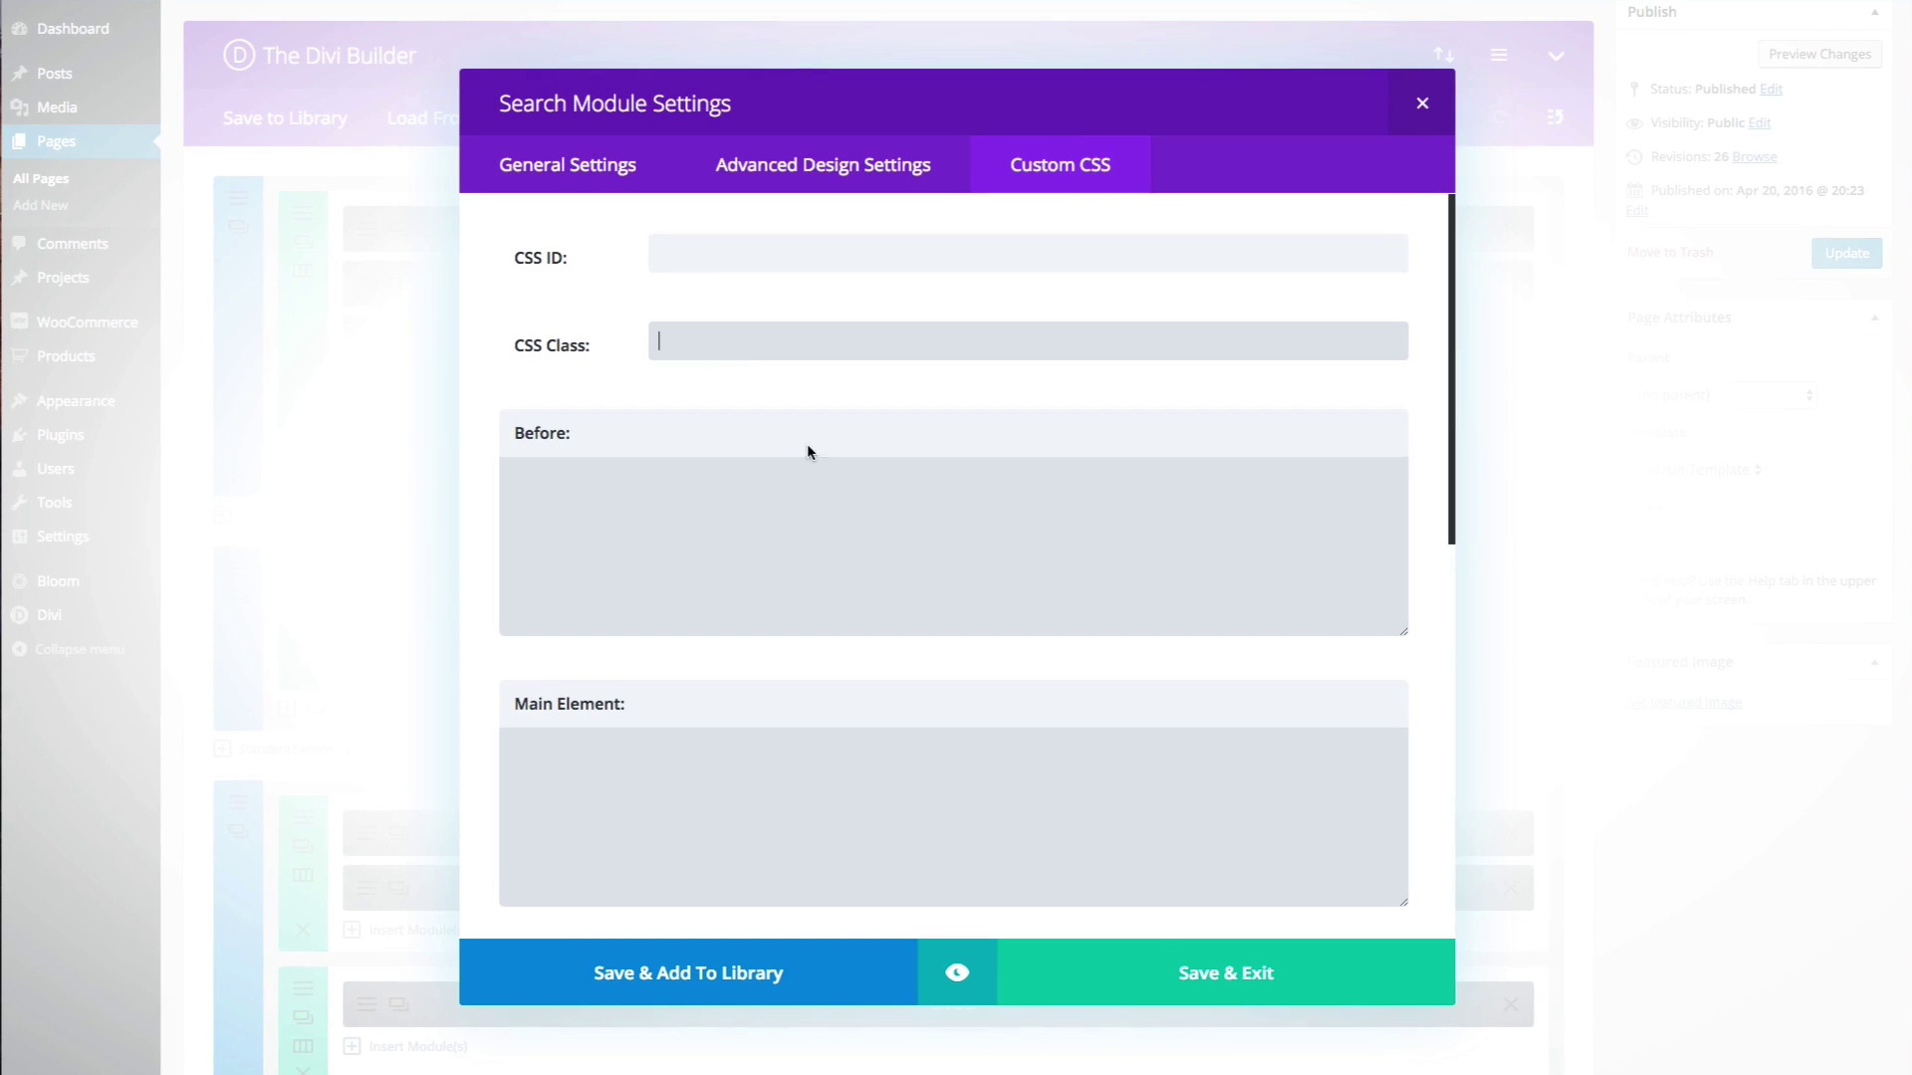
{"action": "left_click", "coordinate": [1178, 976]}
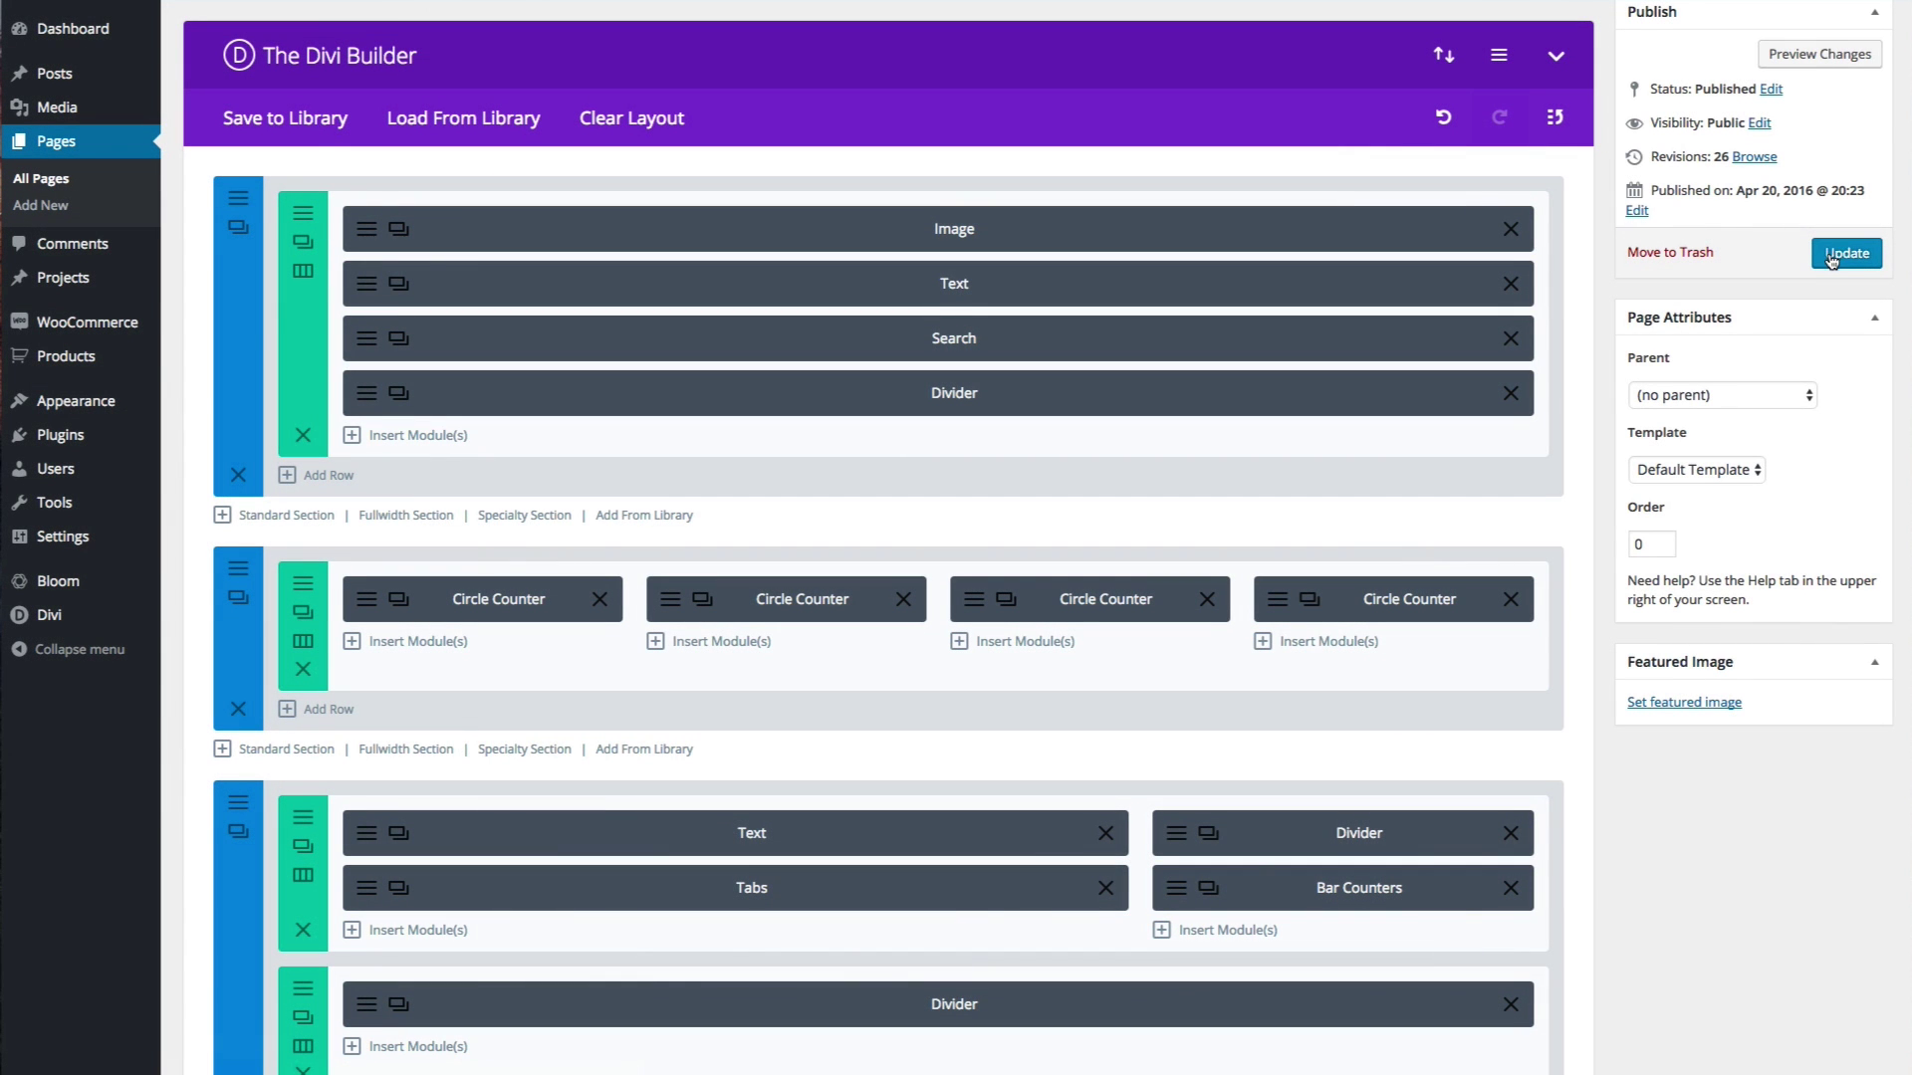
{"action": "left_click", "coordinate": [1833, 255]}
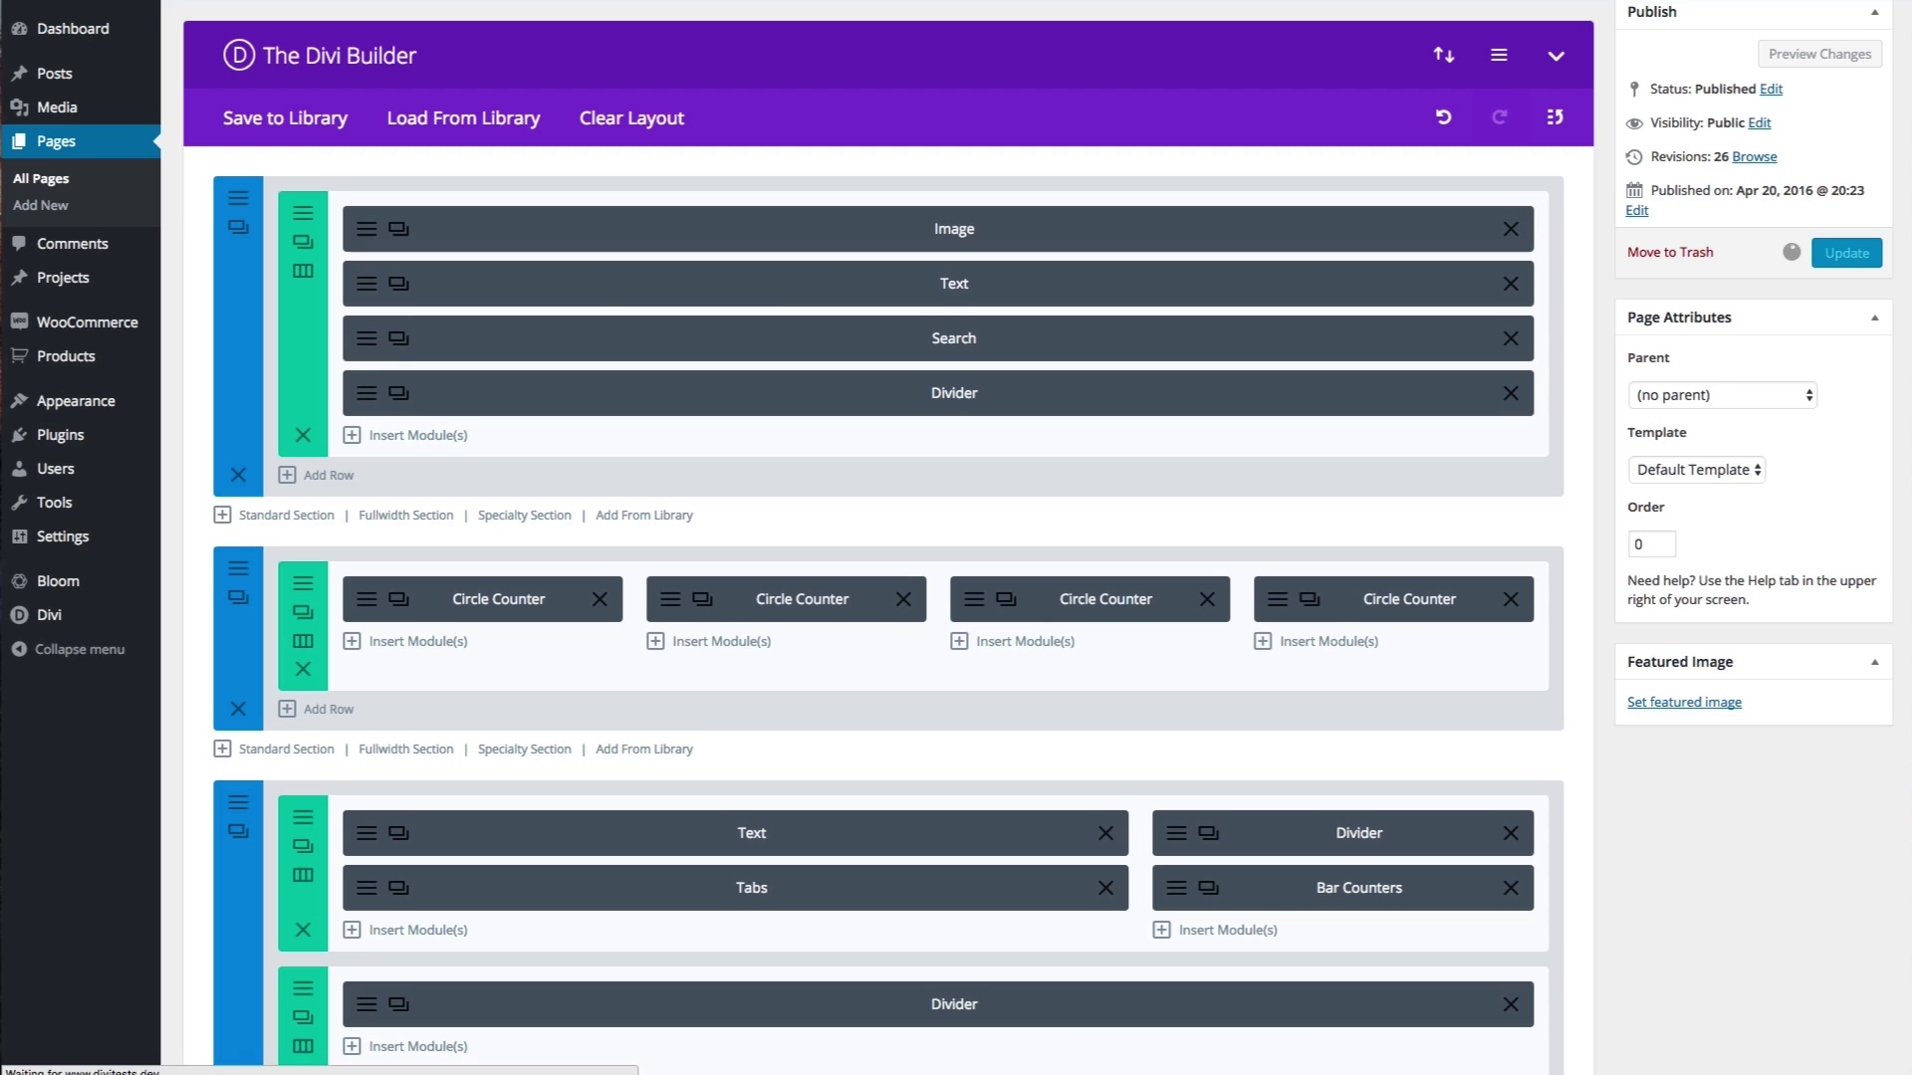